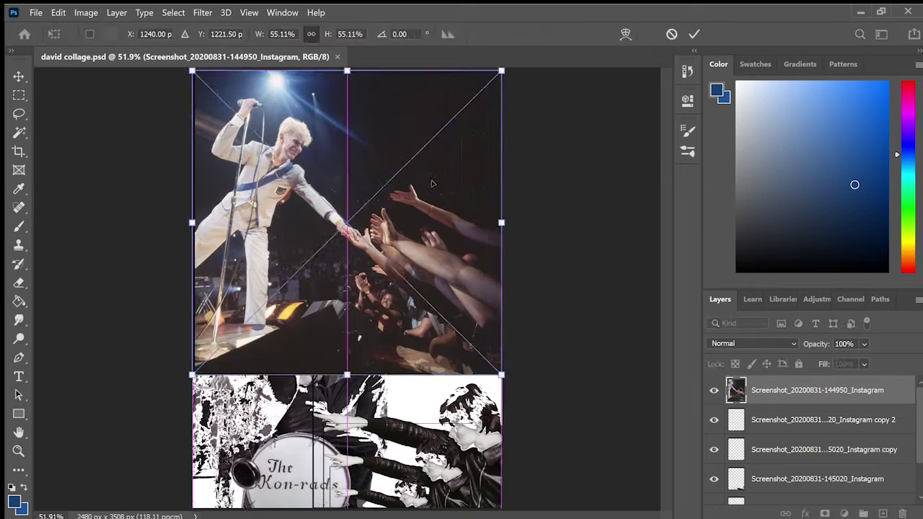
# Step: Cut away the dark background above the singer and the raised hands in the concert photo
pyautogui.moveTo(334, 119); pyautogui.dragTo(186, 142)
pyautogui.press('Delete')
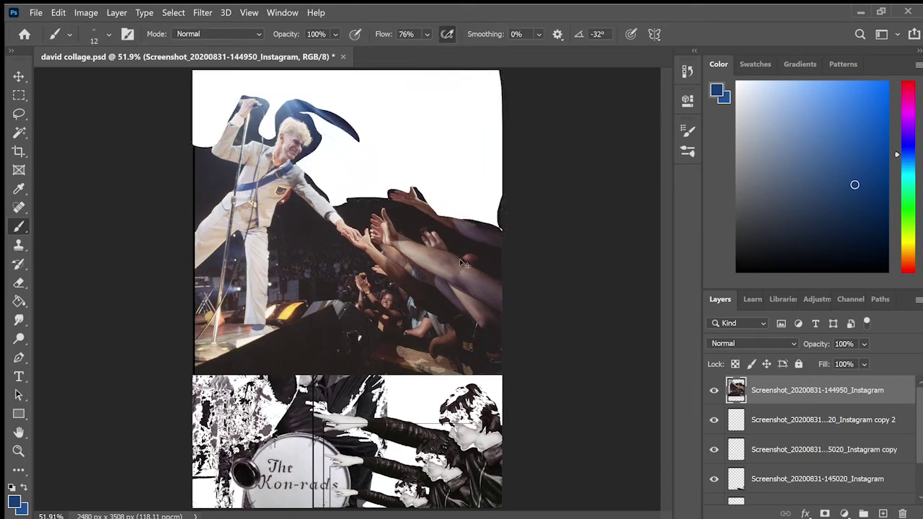
# Step: Tilt the concert cut-out and move it to the lower part of the canvas, with its layer just above Background
pyautogui.hotkey('ctrl', 't')
pyautogui.moveTo(527, 375)
pyautogui.mouseDown()
pyautogui.moveTo(519, 498)
pyautogui.moveTo(537, 122)
pyautogui.mouseUp()
pyautogui.press('Return')
pyautogui.press('b')
pyautogui.click(754, 343)
pyautogui.hotkey('ctrl', 'z')
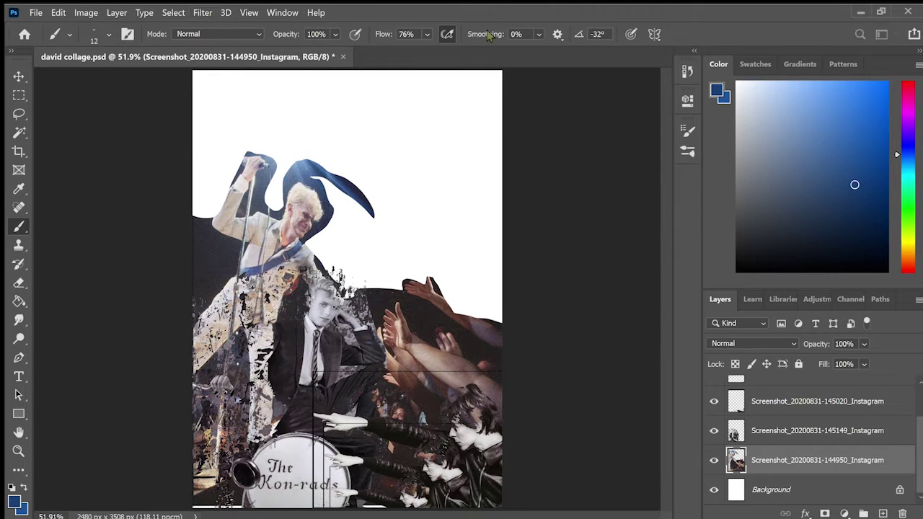
# Step: Reduce the concert cut-out to thin coloured outlines on white
pyautogui.press('h')
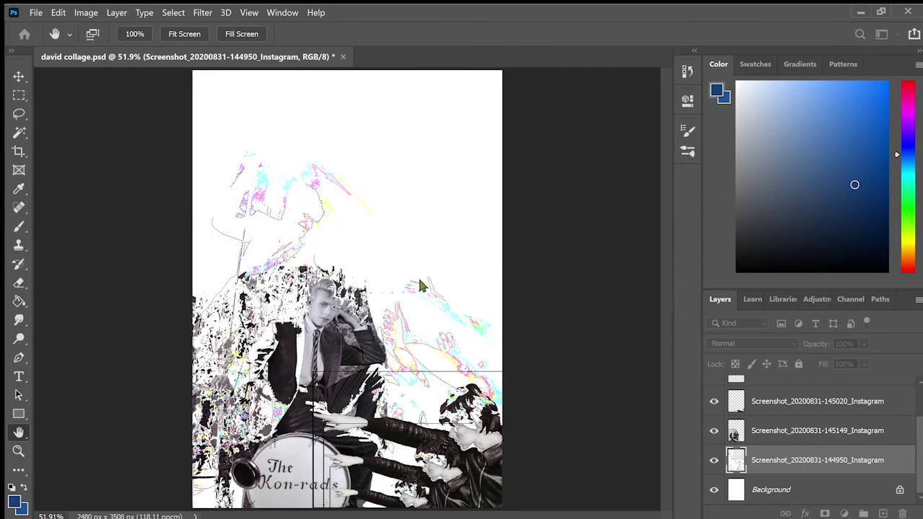
pyautogui.press('b')
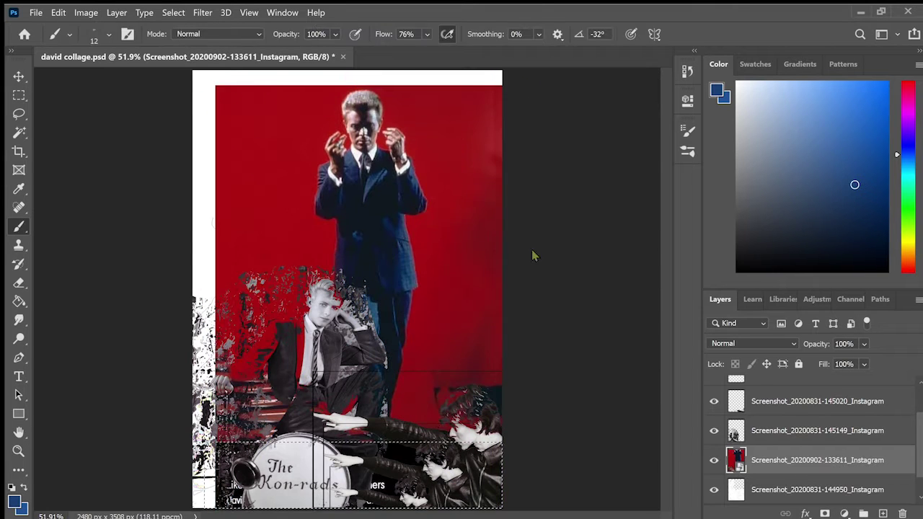
# Step: Scale down the red-background portrait and place it in the upper-right area of the canvas
pyautogui.moveTo(193, 504); pyautogui.dragTo(376, 280)
pyautogui.press('Return')
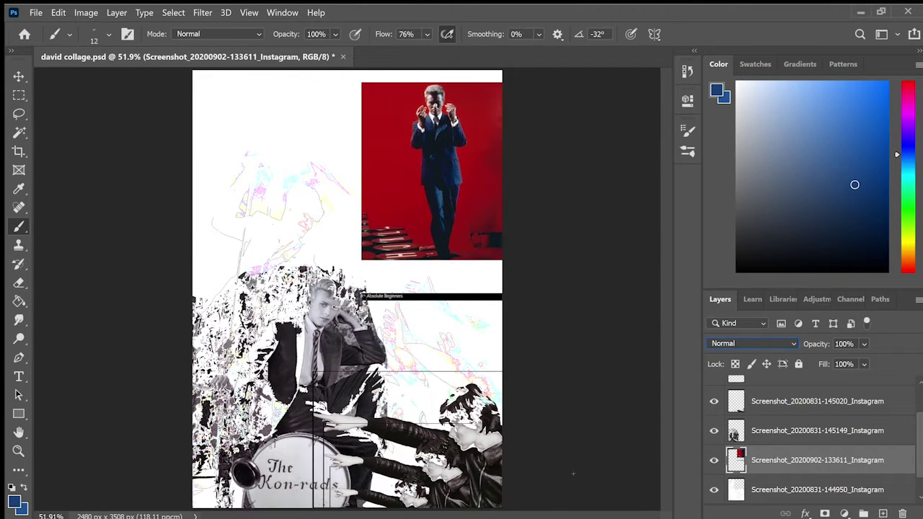
# Step: Squeeze the blue stage photo into a narrow upright strip along the canvas's lower left edge
pyautogui.press('Return')
pyautogui.hotkey('ctrl', 't')
pyautogui.moveTo(502, 508); pyautogui.dragTo(303, 237)
pyautogui.moveTo(247, 238); pyautogui.dragTo(247, 391)
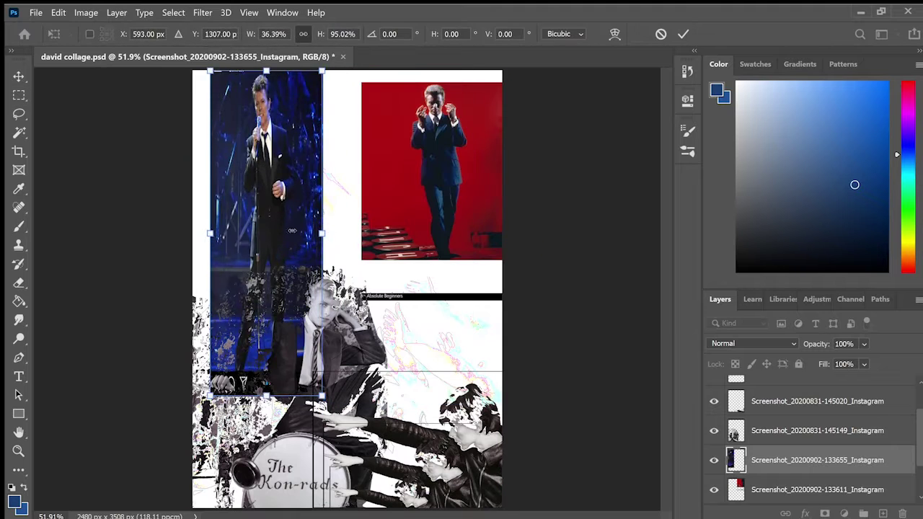
pyautogui.moveTo(318, 238); pyautogui.dragTo(231, 346)
pyautogui.press('Return')
# Step: Duplicate the blue stage strip, distort the copy along the upper right edge and set its blend mode to Screen
pyautogui.hotkey('ctrl', 'j')
pyautogui.hotkey('ctrl', 't')
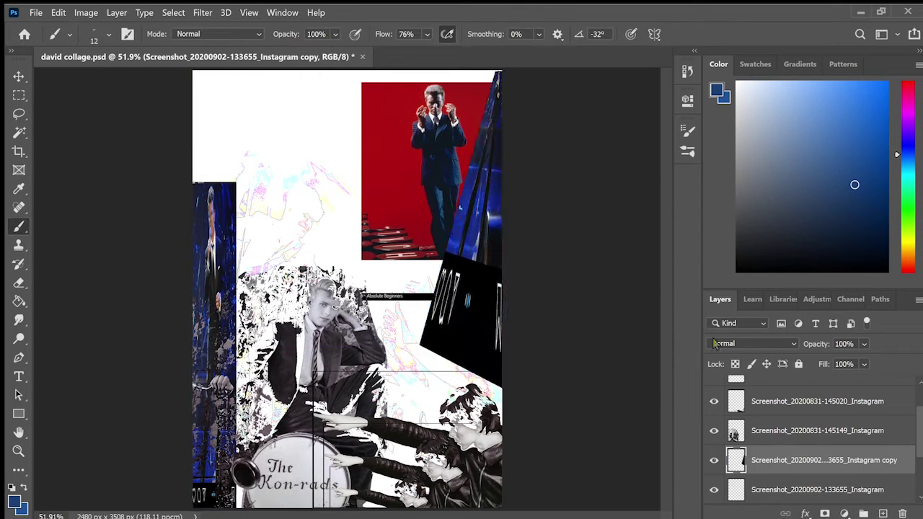
pyautogui.click(754, 343)
pyautogui.click(734, 283)
# Step: Fit the denim-jacket portrait below the red photo at the right edge and try blend modes such as Darken on it
pyautogui.hotkey('ctrl', 'v')
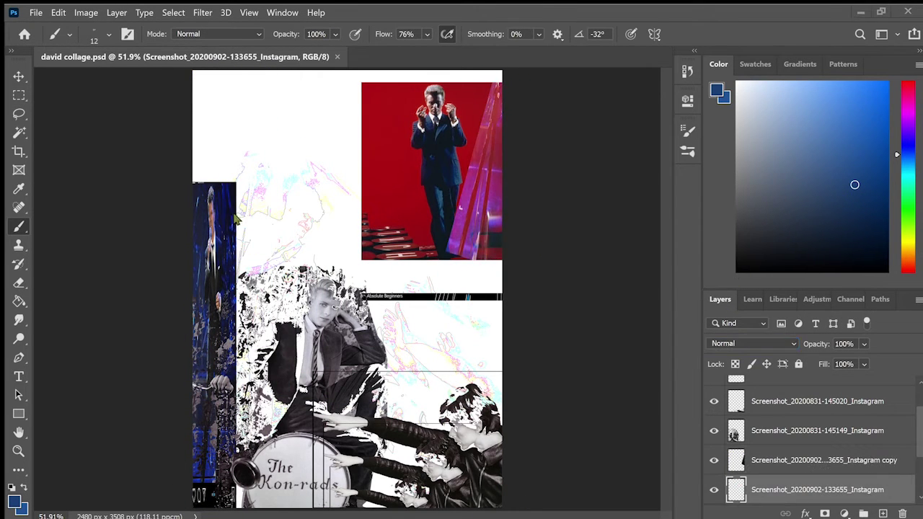
pyautogui.hotkey('ctrl', 't')
pyautogui.moveTo(309, 505); pyautogui.dragTo(412, 371)
pyautogui.press('Return')
pyautogui.click(753, 343)
pyautogui.click(727, 288)
pyautogui.press('Up')
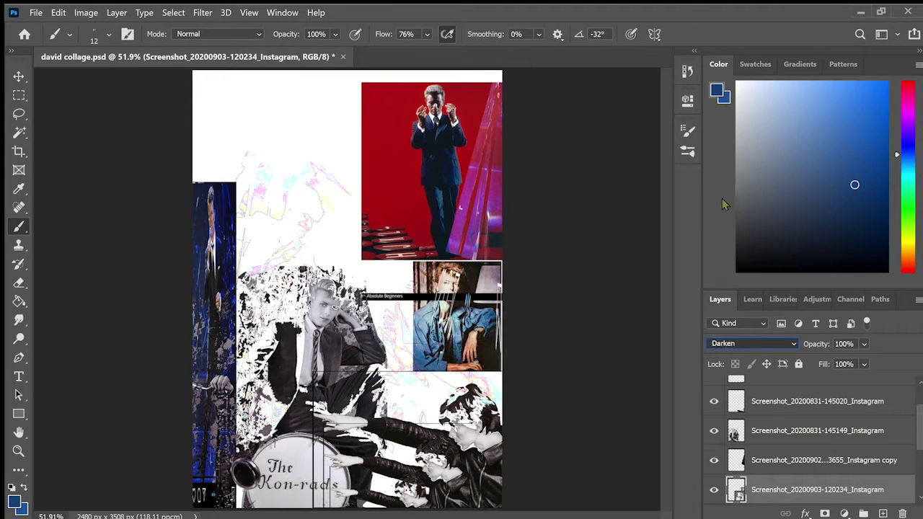
pyautogui.press('Down')
# Step: Add the blue-lit portrait, cut away its background and fit it into the canvas's top-left corner
pyautogui.hotkey('ctrl', 'v')
pyautogui.hotkey('ctrl', 't')
pyautogui.press('Return')
pyautogui.press('l')
pyautogui.moveTo(272, 125)
pyautogui.mouseDown()
pyautogui.moveTo(235, 222)
pyautogui.moveTo(220, 84)
pyautogui.mouseUp()
pyautogui.press('Delete')
pyautogui.hotkey('ctrl', 't')
pyautogui.moveTo(282, 185); pyautogui.dragTo(283, 180)
pyautogui.press('Return')
pyautogui.press('b')
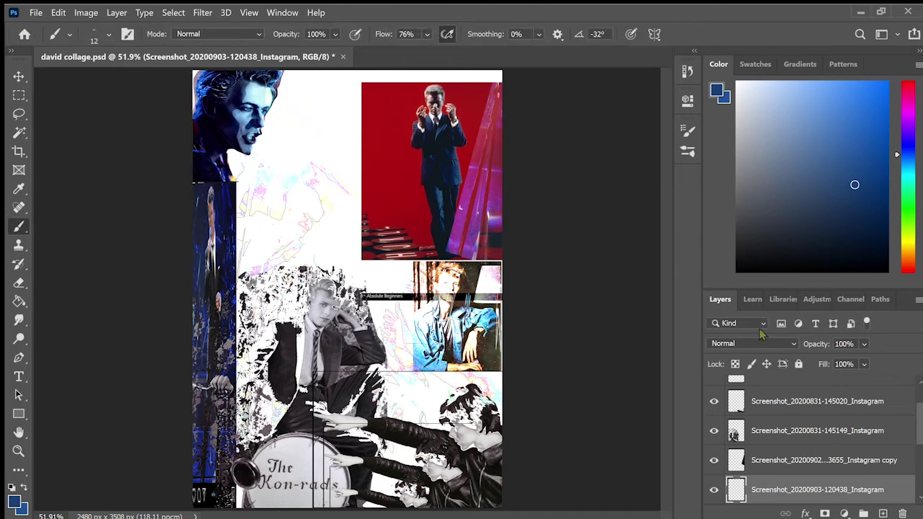
# Step: Place the peace-sign hand cut-out beside the blue strip and tint it with clipped navy layers, trying Saturation and Exclusion blending
pyautogui.hotkey('ctrl', 'v')
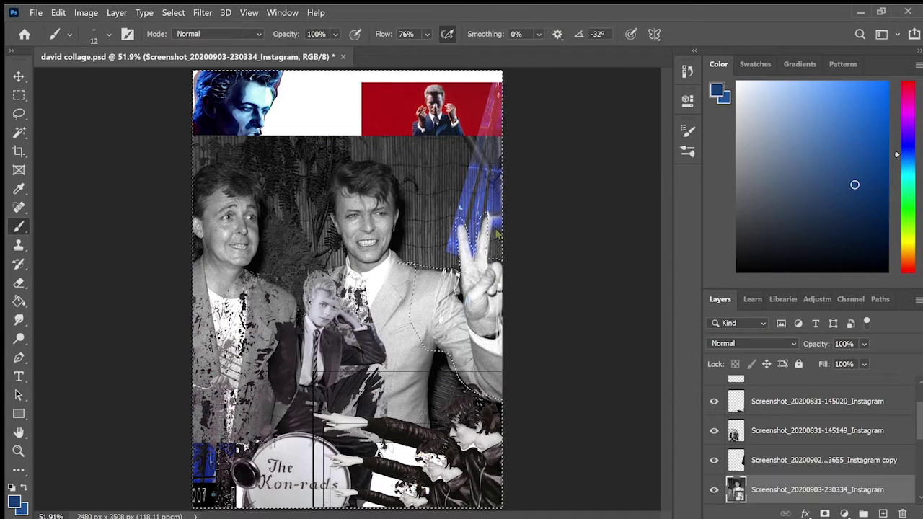
pyautogui.hotkey('ctrl', 't')
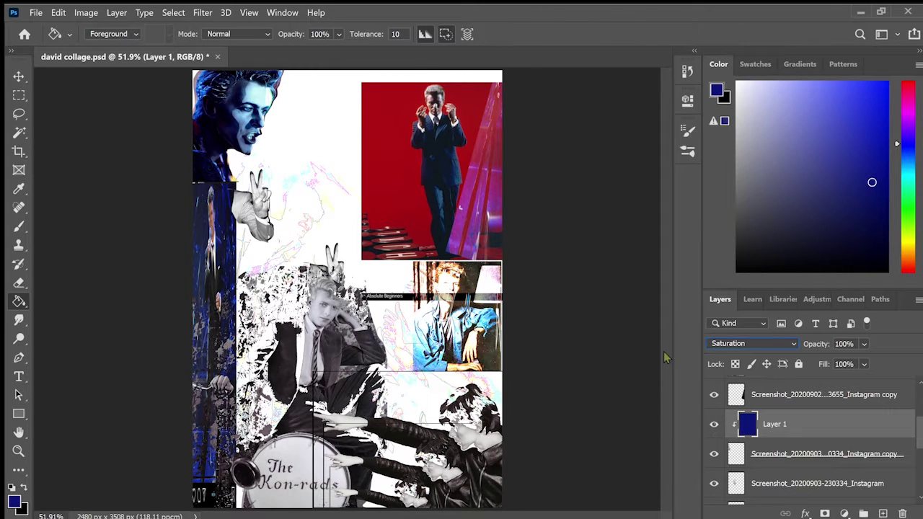
pyautogui.press('Down')
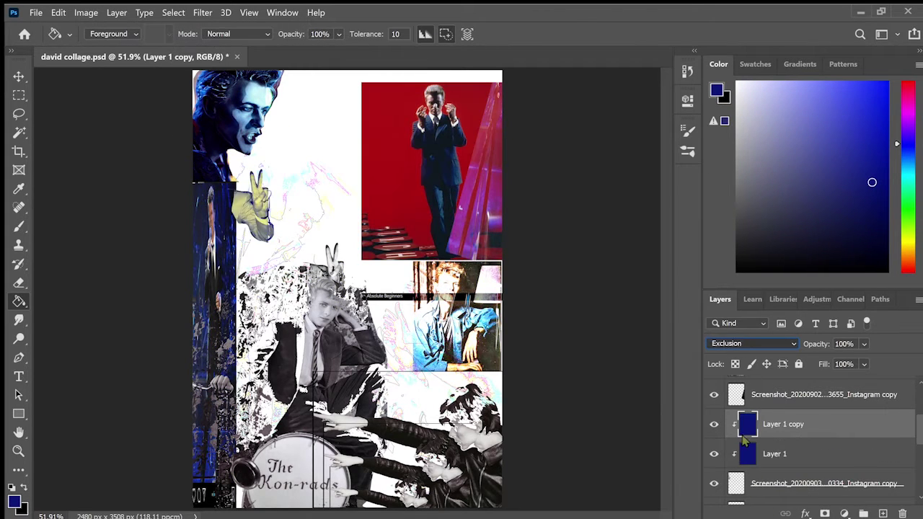
pyautogui.click(792, 480)
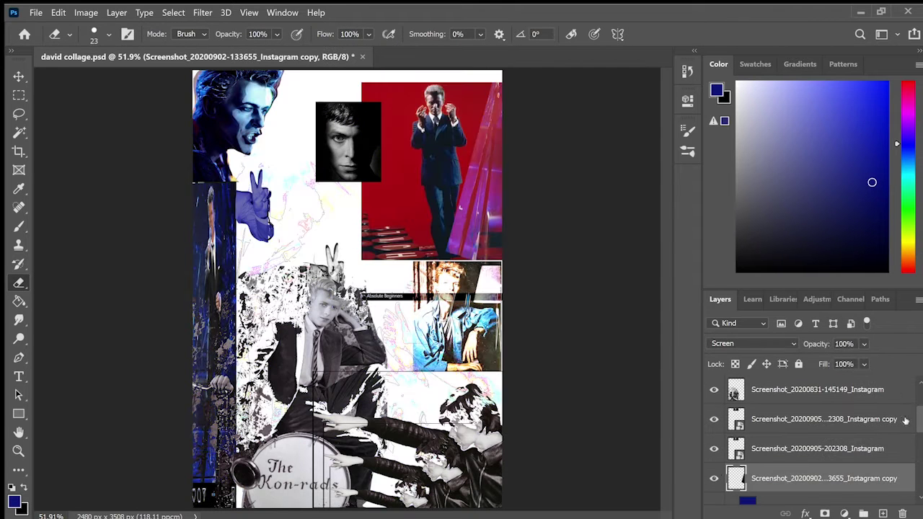
# Step: Place the dark close-up portrait over the collage at 55.11% scale and adjust its hue and saturation
pyautogui.scroll(3, 916, 447)
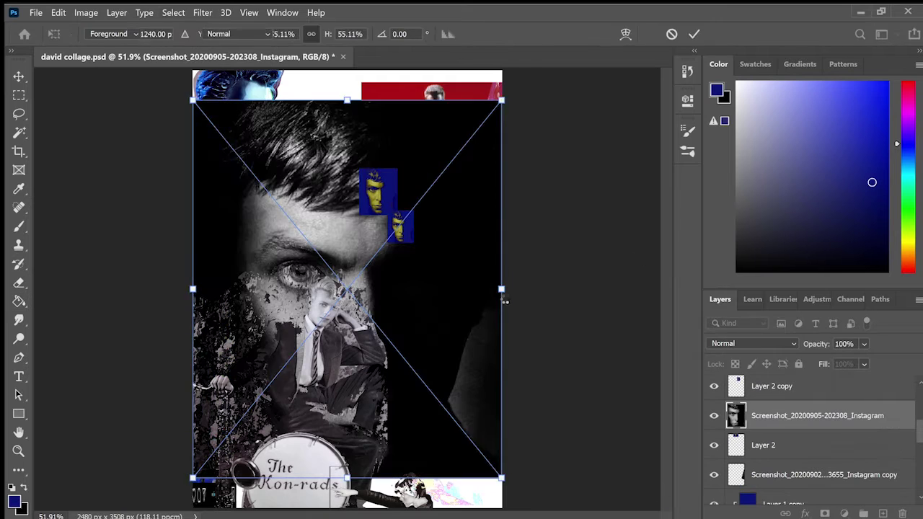
pyautogui.press('Return')
pyautogui.hotkey('ctrl', 'u')
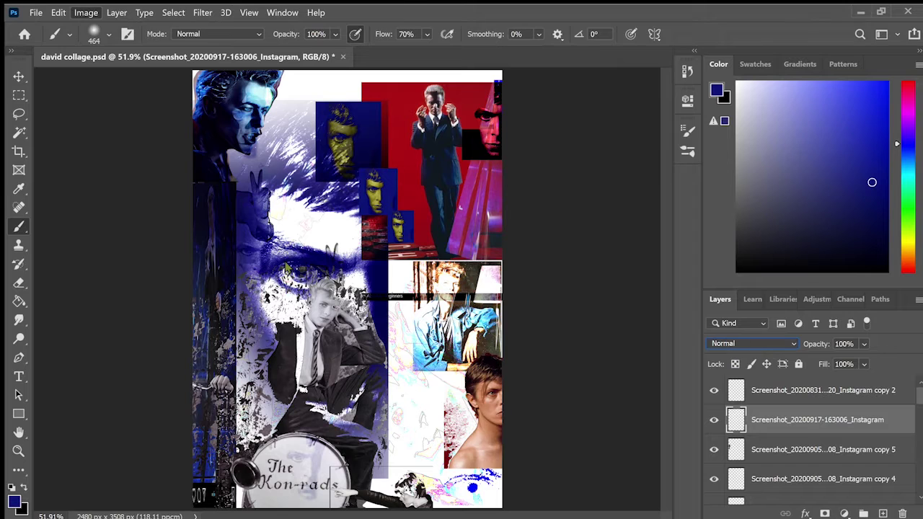
pyautogui.press('i')
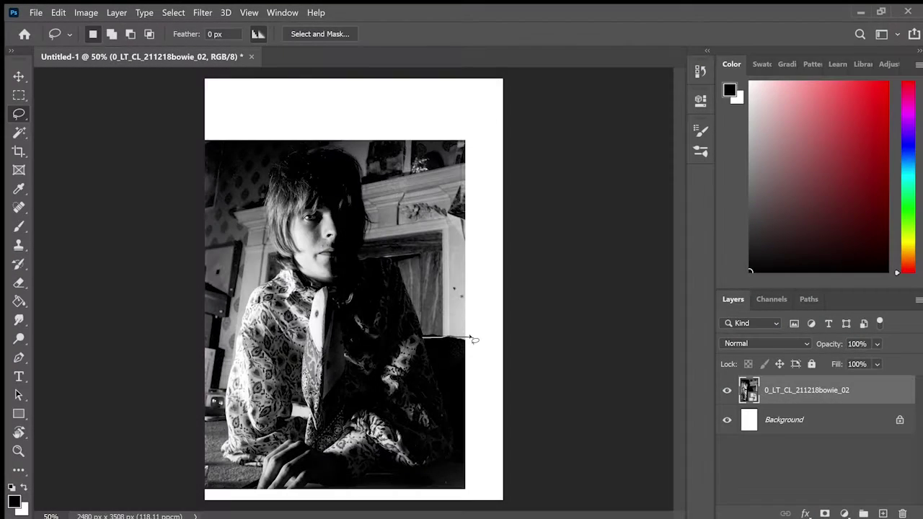
# Step: Isolate the seated figure in the patterned shirt by inverting the lasso selection around it
pyautogui.hotkey('ctrl', 'shift', 'i')
pyautogui.press('b')
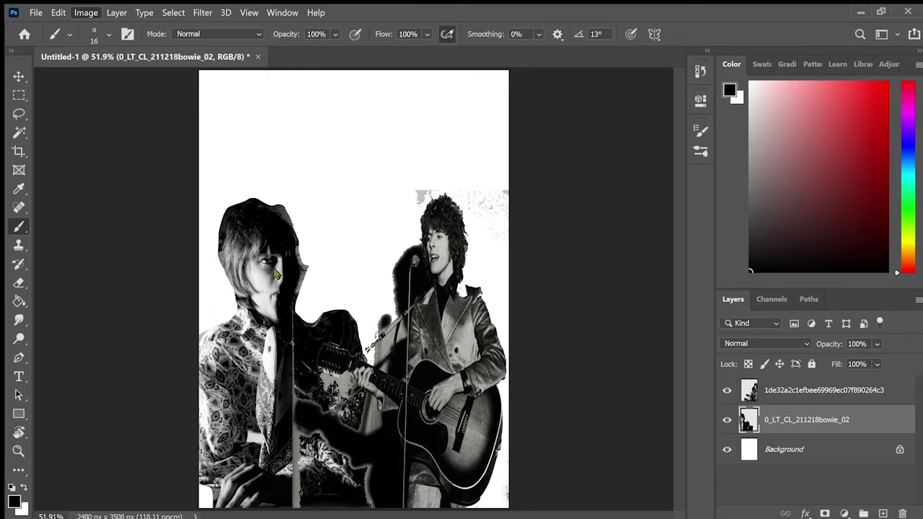
# Step: Recolour the patterned-shirt figure's layer in dusty pink and blue tones
pyautogui.press('i')
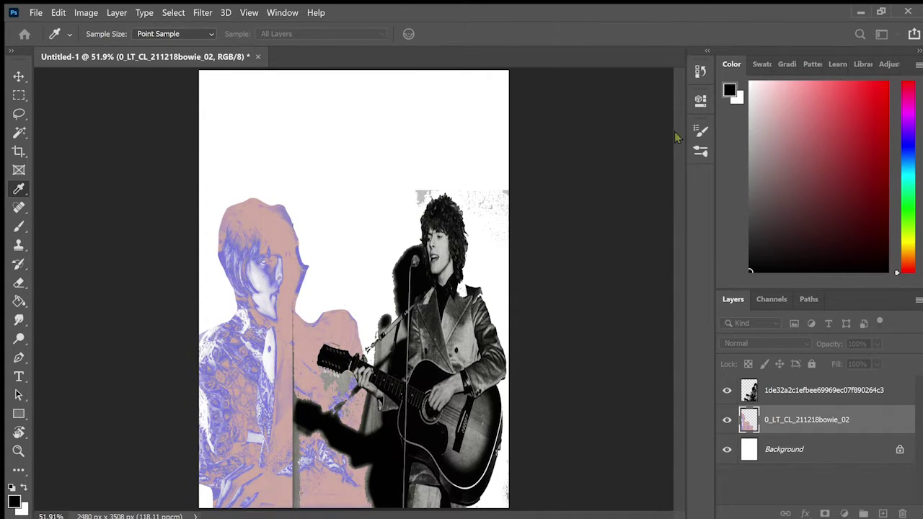
pyautogui.press('b')
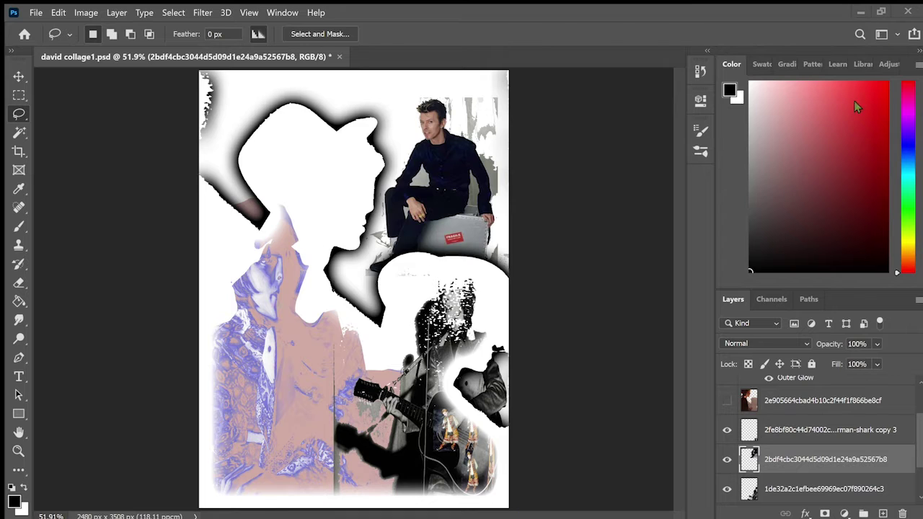
# Step: Paste the black-and-white portrait of the reclining face and position it inside the white hat silhouette
pyautogui.hotkey('ctrl', 'v')
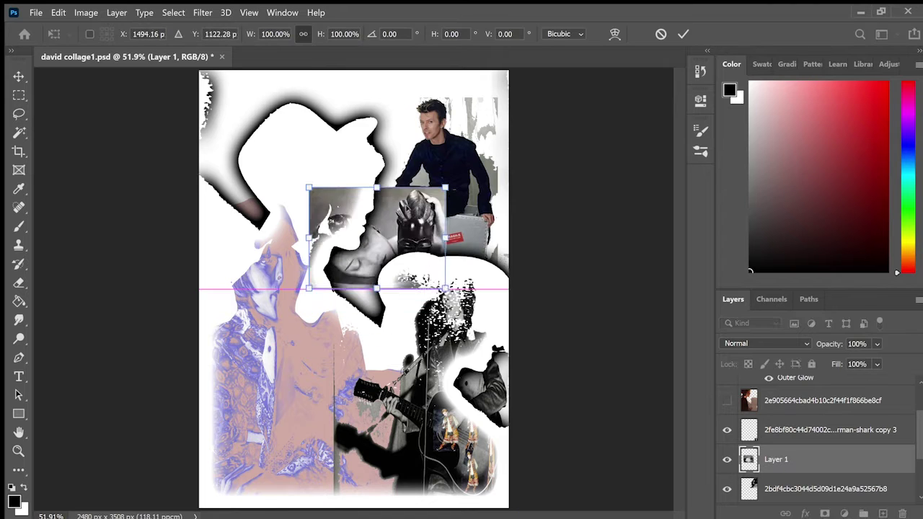
pyautogui.moveTo(377, 231); pyautogui.dragTo(325, 180)
pyautogui.press('Return')
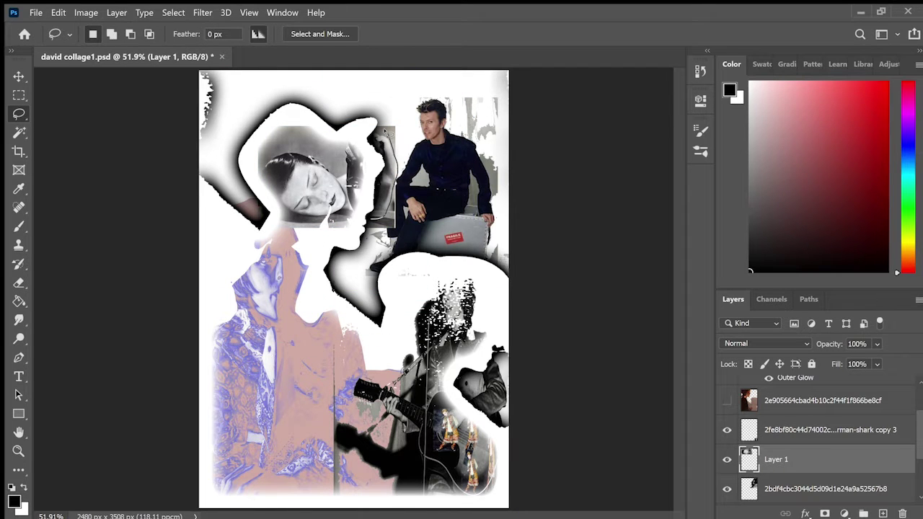
# Step: Fit the pasted metallic mask, scaled to 69.22% and trimmed, over the seated man's head, and save the document
pyautogui.hotkey('ctrl', 'v')
pyautogui.hotkey('ctrl', 't')
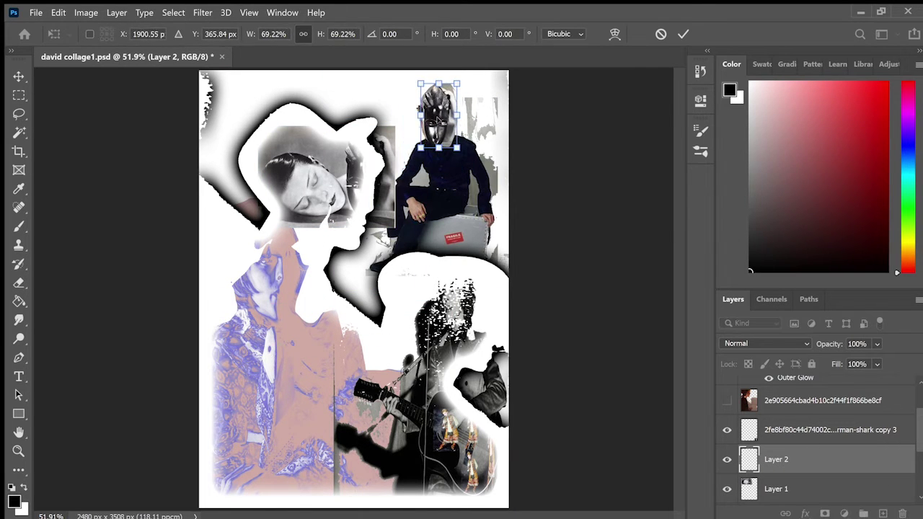
pyautogui.press('Return')
pyautogui.hotkey('ctrl', 's')
pyautogui.press('e')
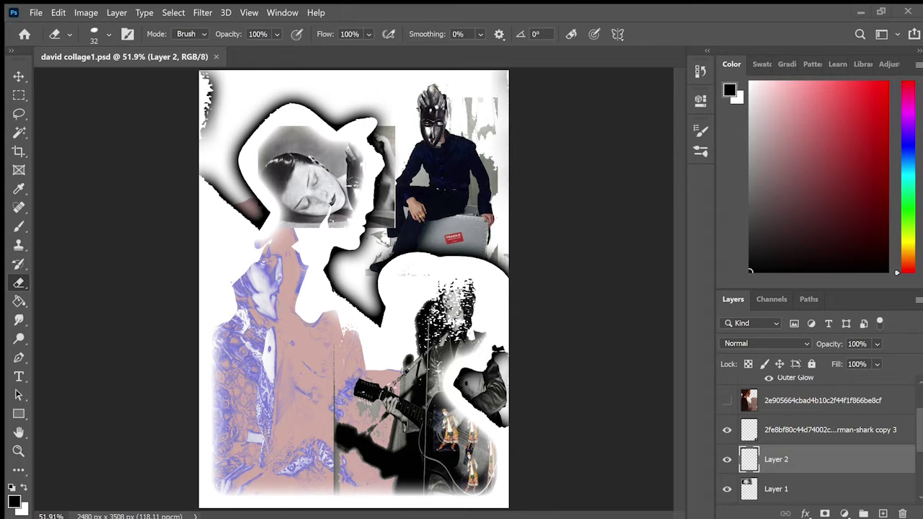
# Step: Place the grey lips cut-out across the canvas's upper left area, and duplicate it with the copy set to Hard Light
pyautogui.press('l')
pyautogui.hotkey('ctrl', 'v')
pyautogui.hotkey('ctrl', 't')
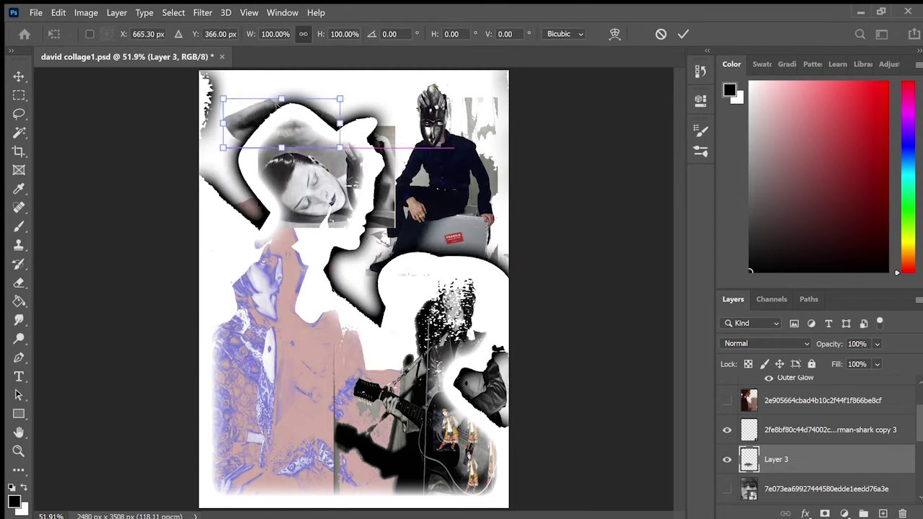
pyautogui.hotkey('ctrl', 'j')
pyautogui.press('Return')
pyautogui.click(767, 344)
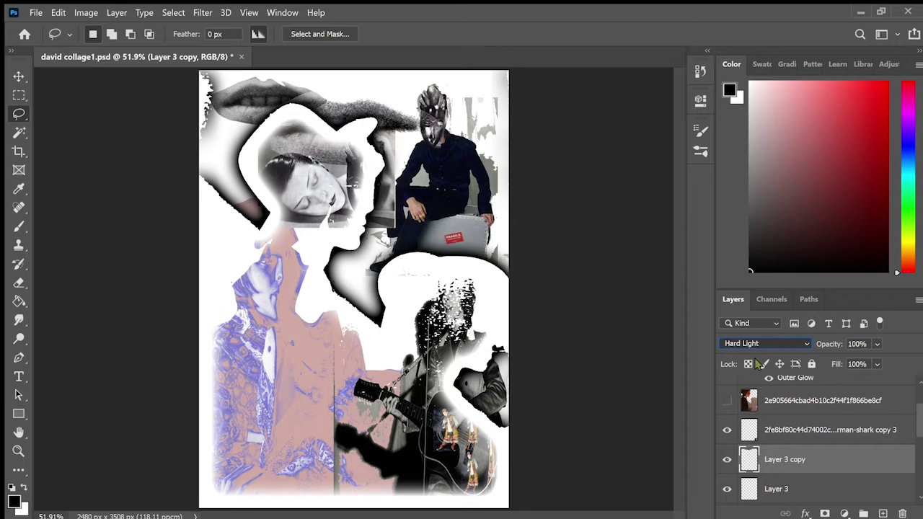
# Step: Copy an eye from the hidden face photo to a new layer and enlarge it to 246.89% over the lower left area
pyautogui.scroll(-3, 760, 364)
pyautogui.click(727, 424)
pyautogui.moveTo(260, 256); pyautogui.dragTo(323, 448)
pyautogui.hotkey('ctrl', 'j')
pyautogui.click(726, 453)
pyautogui.hotkey('ctrl', 't')
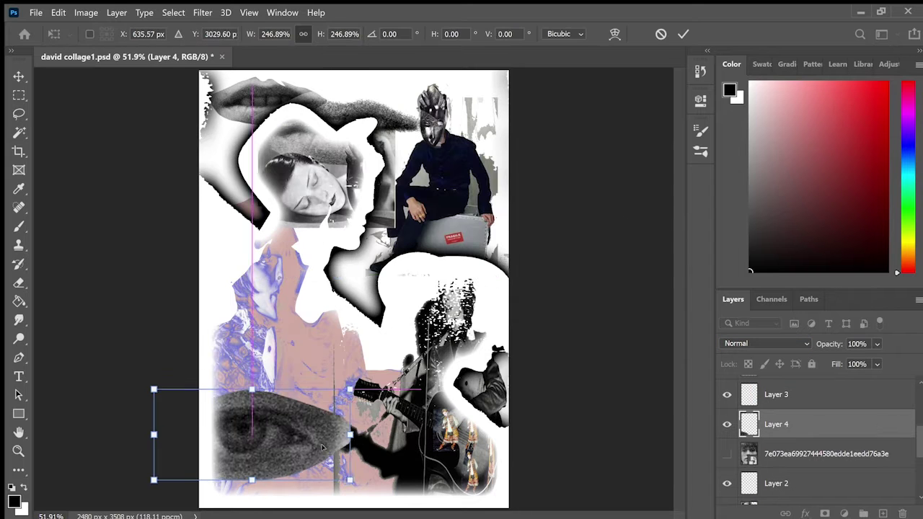
pyautogui.press('Return')
# Step: Try different blend modes on the enlarged eye layer, including Screen, and return it to Normal
pyautogui.hotkey('shift', '+')
pyautogui.hotkey('shift', '+')
pyautogui.hotkey('shift', '+')
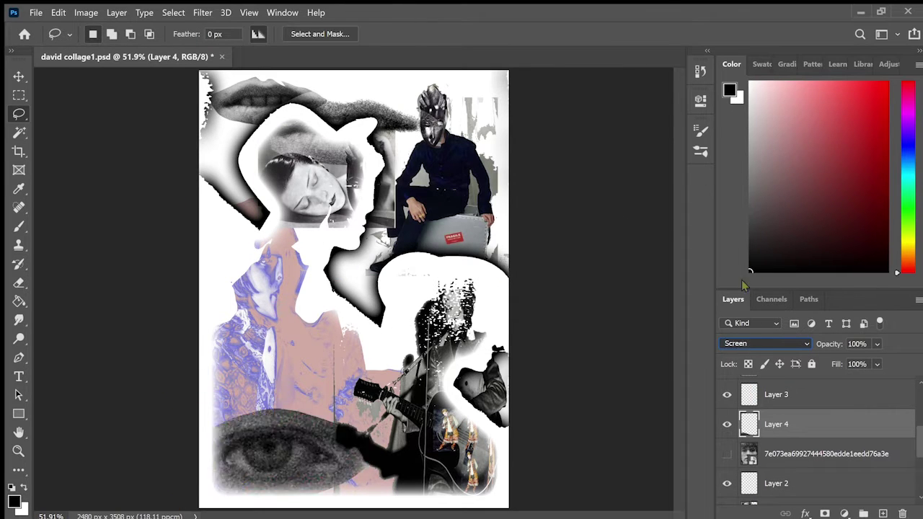
pyautogui.hotkey('shift', '+')
pyautogui.hotkey('shift', '+')
pyautogui.hotkey('shift', '+')
pyautogui.hotkey('shift', '+')
pyautogui.hotkey('shift', '+')
pyautogui.hotkey('shift', '+')
pyautogui.hotkey('shift', 'alt', 'n')
# Step: Recolour the enlarged eye in deep blue and cycle through its blend modes
pyautogui.press('i')
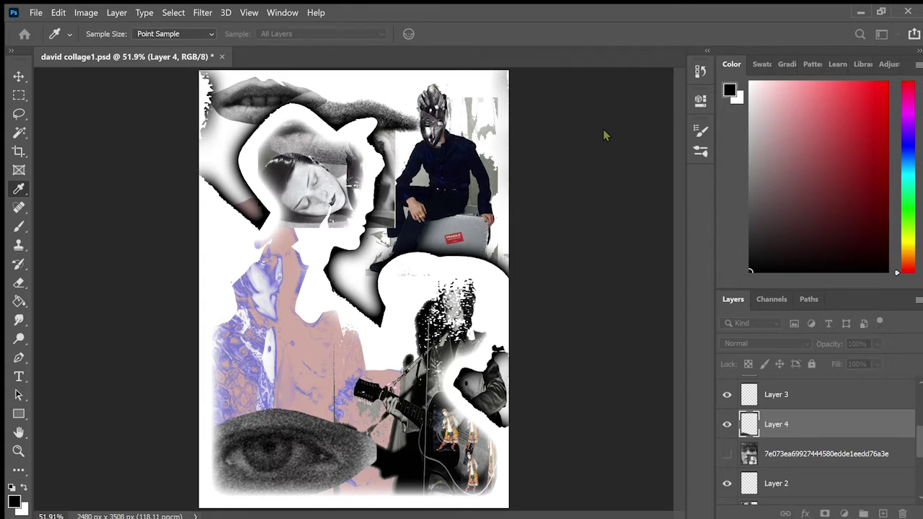
pyautogui.hotkey('shift', '+')
pyautogui.hotkey('shift', '+')
pyautogui.press('l')
pyautogui.hotkey('shift', '+')
pyautogui.hotkey('shift', '+')
pyautogui.hotkey('shift', '+')
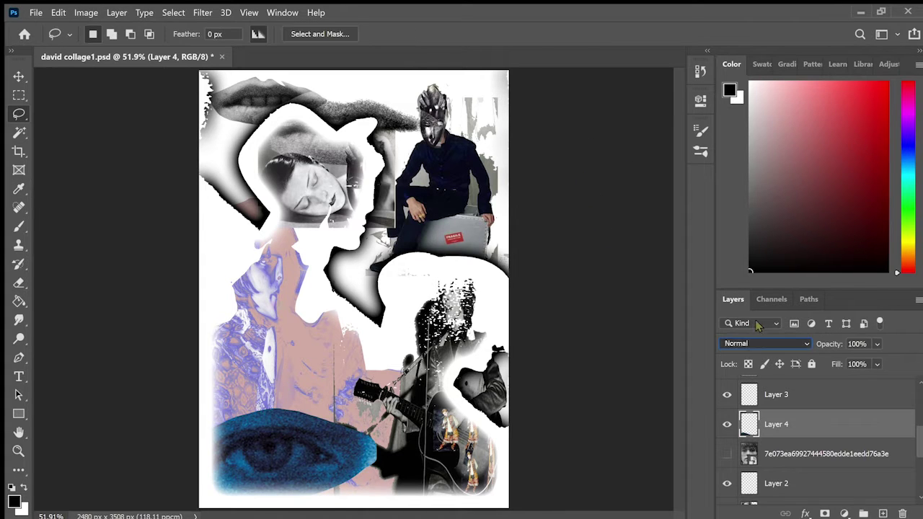
# Step: Shrink the blue eye, move it onto the pink-and-blue figure's face and set its blend mode to Soft Light
pyautogui.hotkey('ctrl', 't')
pyautogui.moveTo(395, 451)
pyautogui.mouseDown()
pyautogui.moveTo(289, 113)
pyautogui.moveTo(432, 83)
pyautogui.moveTo(243, 272)
pyautogui.moveTo(263, 266)
pyautogui.mouseUp()
pyautogui.press('Return')
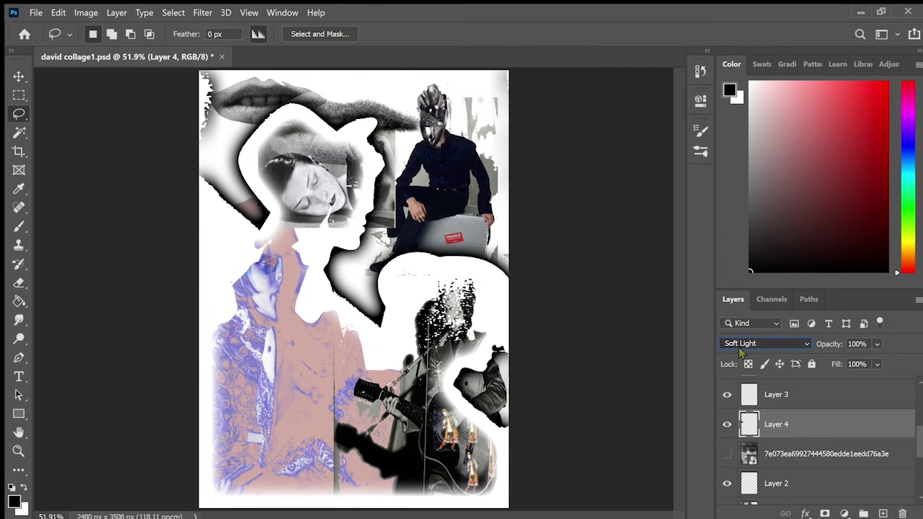
# Step: Duplicate the Soft Light eye onto the pink figure's chest and save the document
pyautogui.hotkey('ctrl', 'alt', 't')
pyautogui.press('Return')
pyautogui.hotkey('ctrl', 's')
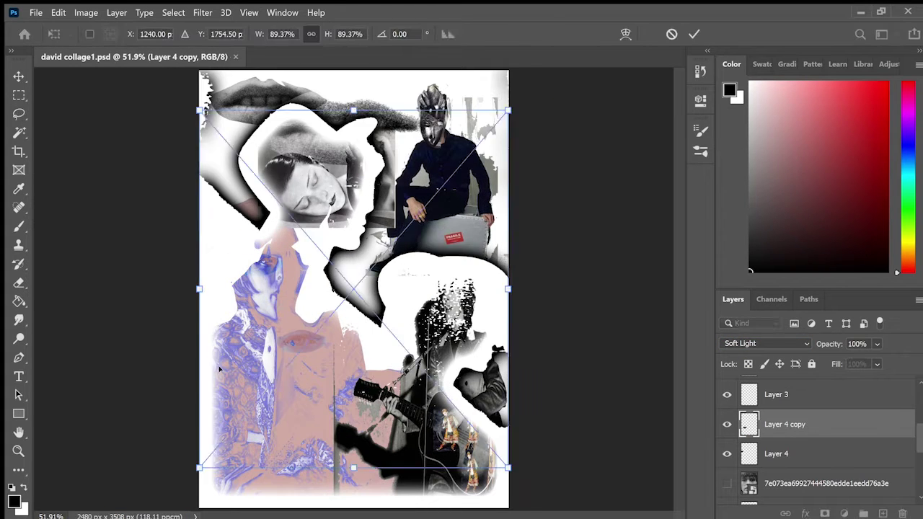
# Step: Squeeze the newly placed image into a narrow upright strip at the canvas's left side and set it to Hard Light
pyautogui.moveTo(509, 288); pyautogui.dragTo(285, 301)
pyautogui.press('Return')
pyautogui.click(765, 344)
pyautogui.click(754, 357)
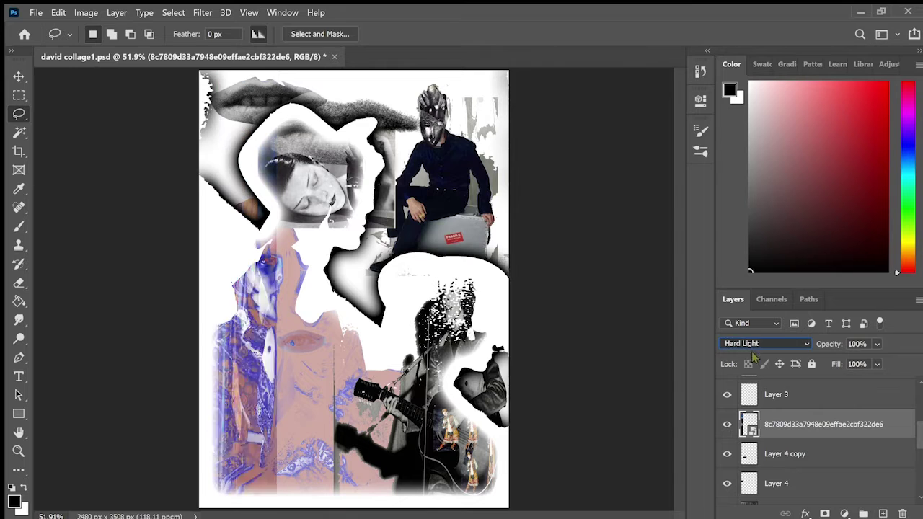
# Step: Narrow the strip image further and bring it above all other layers, using Vivid Light at 60% opacity
pyautogui.hotkey('ctrl', 't')
pyautogui.press('Return')
pyautogui.scroll(-3, 788, 357)
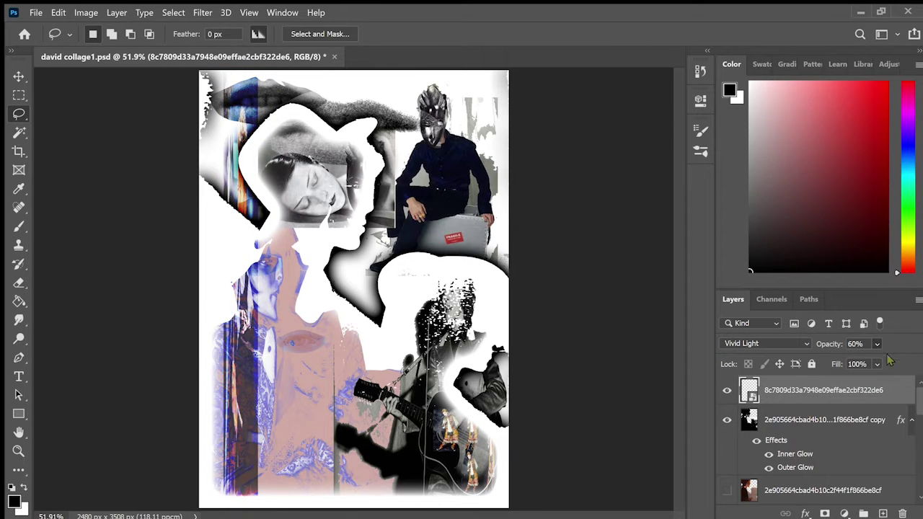
# Step: Set the opacity of the topmost strip image layer to 57%
pyautogui.press('5')
pyautogui.press('7')
pyautogui.hotkey('ctrl', '-')
pyautogui.hotkey('ctrl', '-')
pyautogui.hotkey('ctrl', '-')
pyautogui.hotkey('ctrl', '-')
pyautogui.hotkey('ctrl', '-')
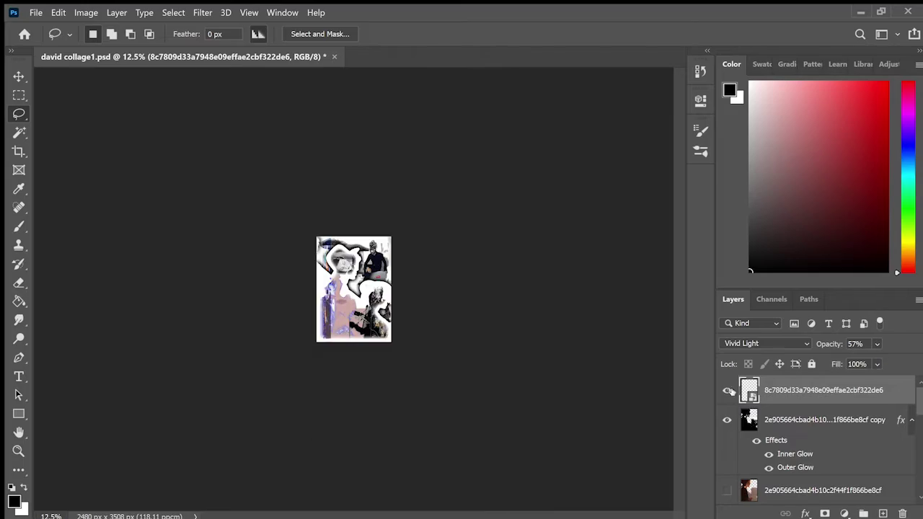
# Step: Readjust the topmost strip image layer with Free Transform
pyautogui.hotkey('ctrl', '0')
pyautogui.hotkey('ctrl', 't')
pyautogui.press('Return')
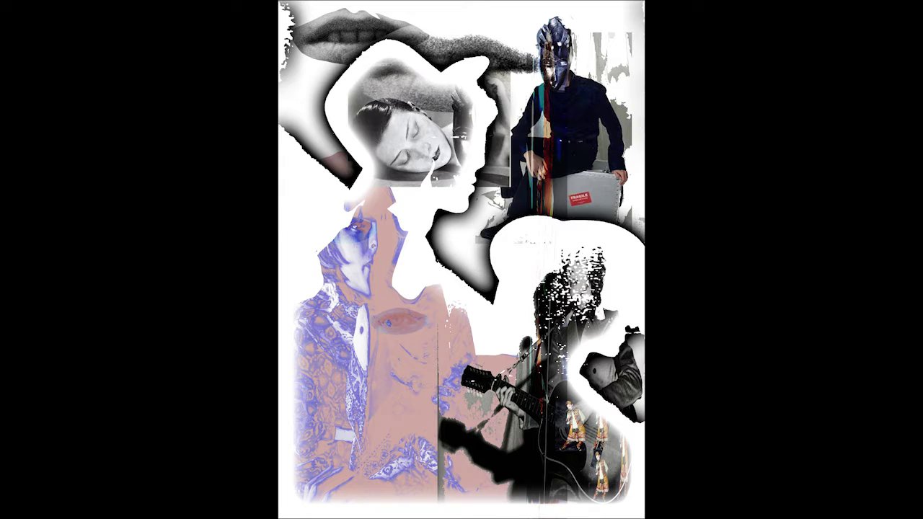
# Step: Go through blend modes on the cut-out blond figure's layer in the bathroom collage, including Hard Light
pyautogui.scroll(-14, 754, 346)
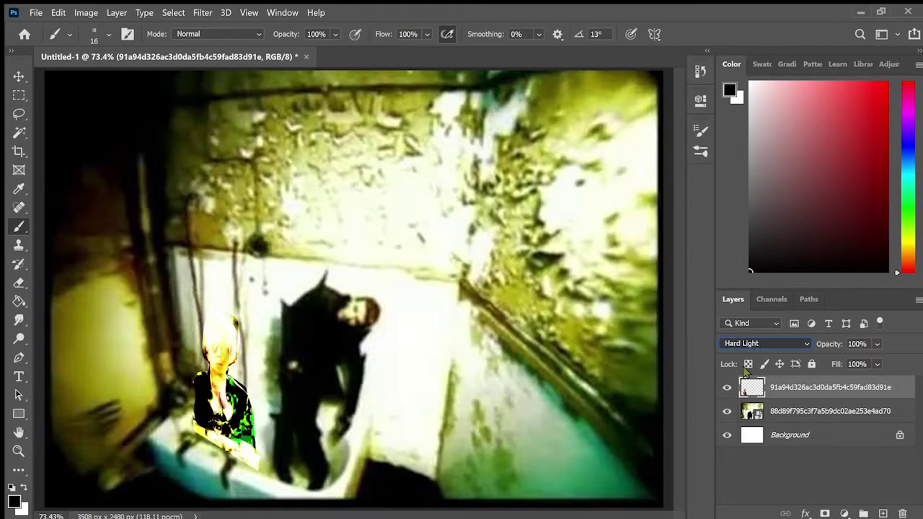
# Step: Paste the horned skull image, scale it to about 60%, and skew it into place beside the bending man
pyautogui.hotkey('ctrl', 'v')
pyautogui.hotkey('ctrl', 't')
pyautogui.moveTo(264, 166); pyautogui.dragTo(267, 274)
pyautogui.moveTo(324, 339); pyautogui.dragTo(404, 396)
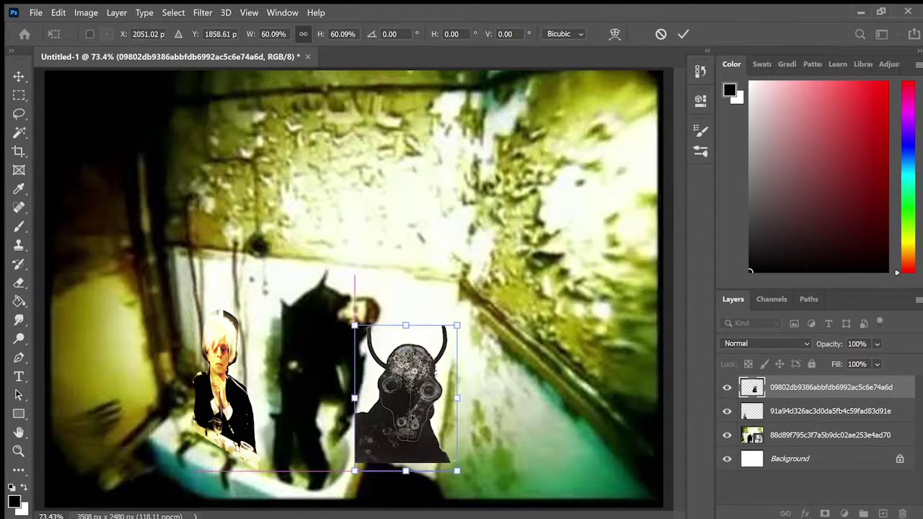
pyautogui.moveTo(457, 473); pyautogui.dragTo(433, 480)
pyautogui.press('Return')
# Step: Set the skull layer to Hard Light and erase along the left edge of its body
pyautogui.hotkey('shift', 'alt', 'h')
pyautogui.press('b')
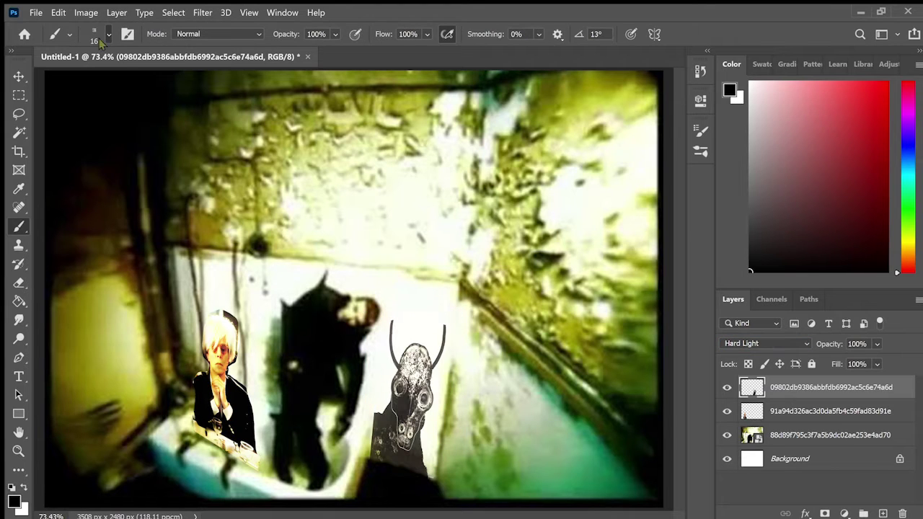
pyautogui.press('e')
pyautogui.moveTo(380, 401); pyautogui.dragTo(380, 469)
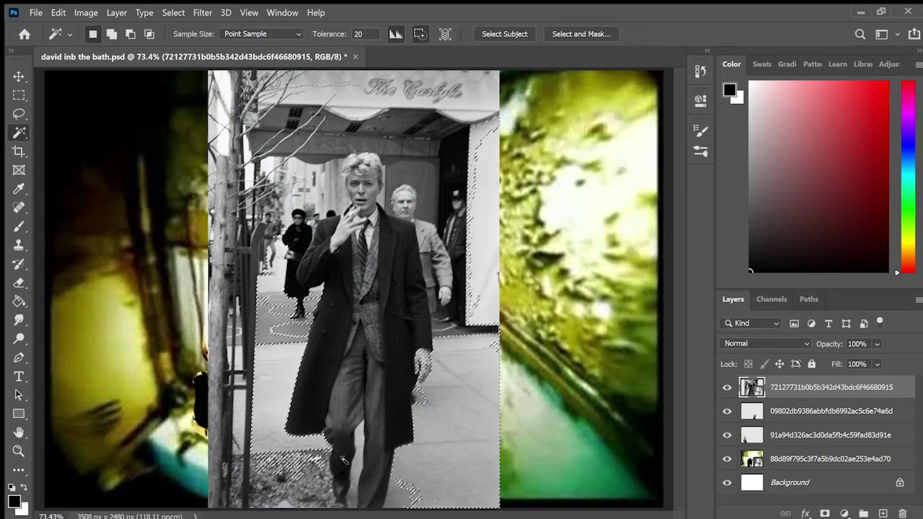
# Step: Select the street surroundings of the man in the dark coat with the Lasso and remove them
pyautogui.press('l')
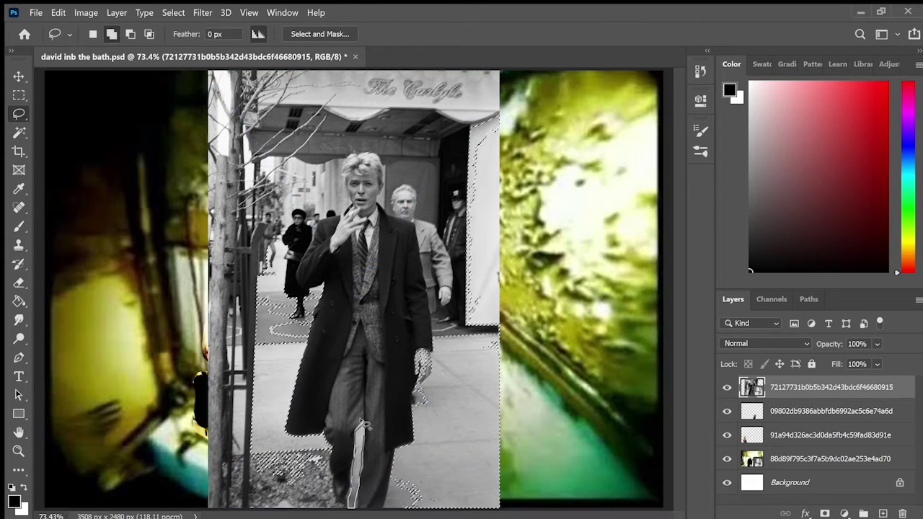
pyautogui.press('x')
pyautogui.moveTo(273, 349)
pyautogui.mouseDown()
pyautogui.moveTo(295, 285)
pyautogui.moveTo(389, 200)
pyautogui.moveTo(333, 166)
pyautogui.mouseUp()
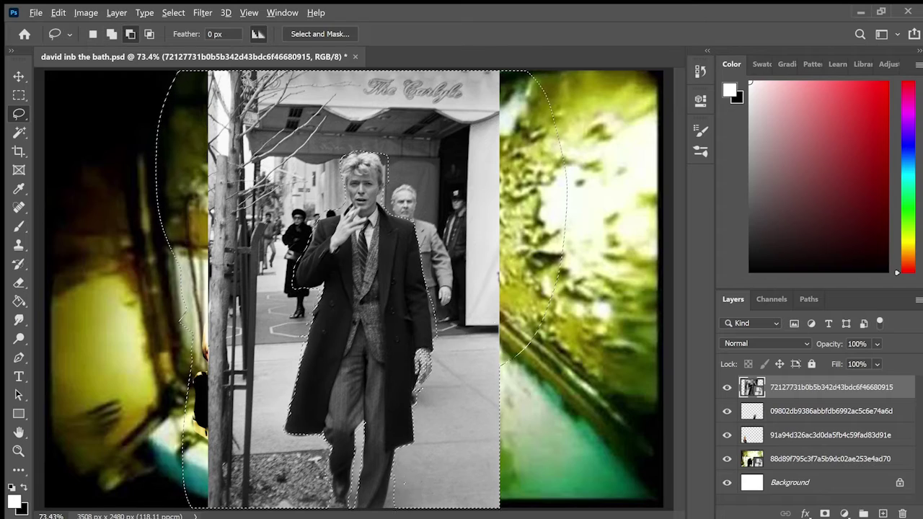
pyautogui.moveTo(436, 155); pyautogui.dragTo(505, 110)
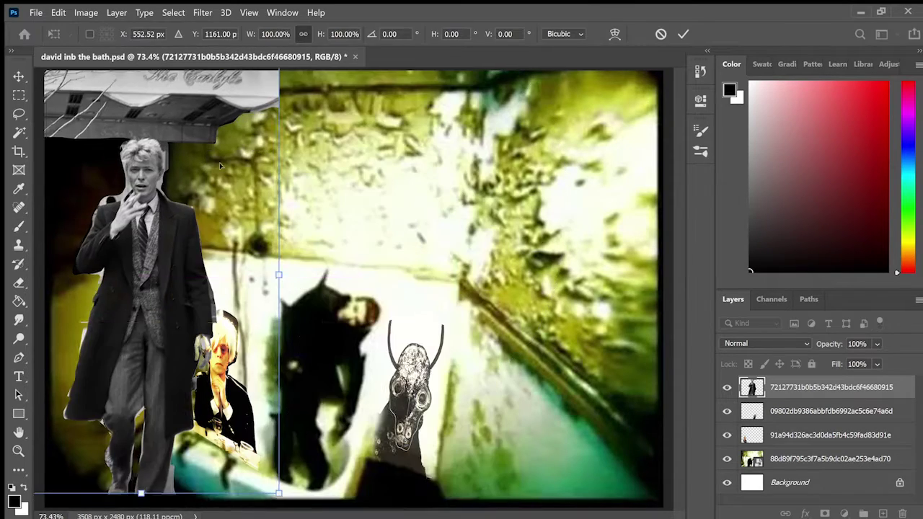
# Step: Narrow and skew the coat figure along the canvas's left edge and set its layer to Color Dodge
pyautogui.hotkey('ctrl', '-')
pyautogui.moveTo(268, 149)
pyautogui.mouseDown()
pyautogui.moveTo(259, 149)
pyautogui.moveTo(301, 89)
pyautogui.moveTo(259, 91)
pyautogui.mouseUp()
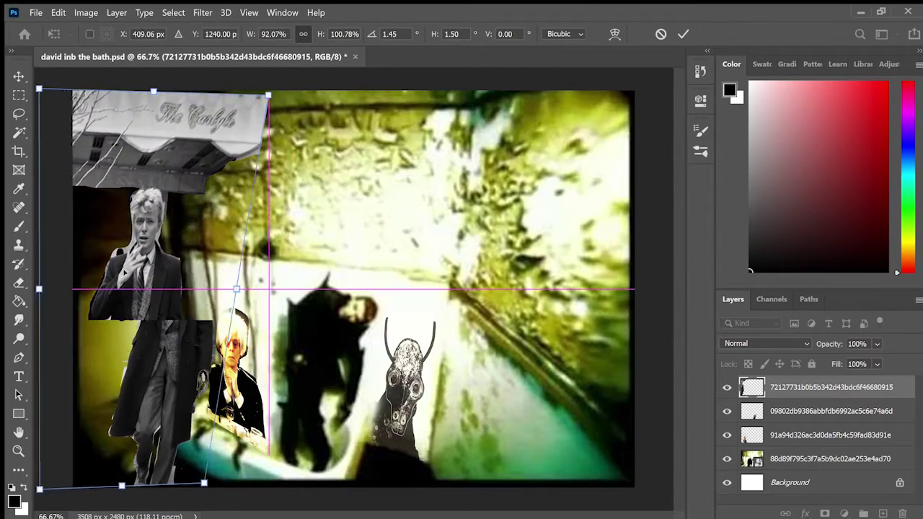
pyautogui.press('Return')
pyautogui.press('e')
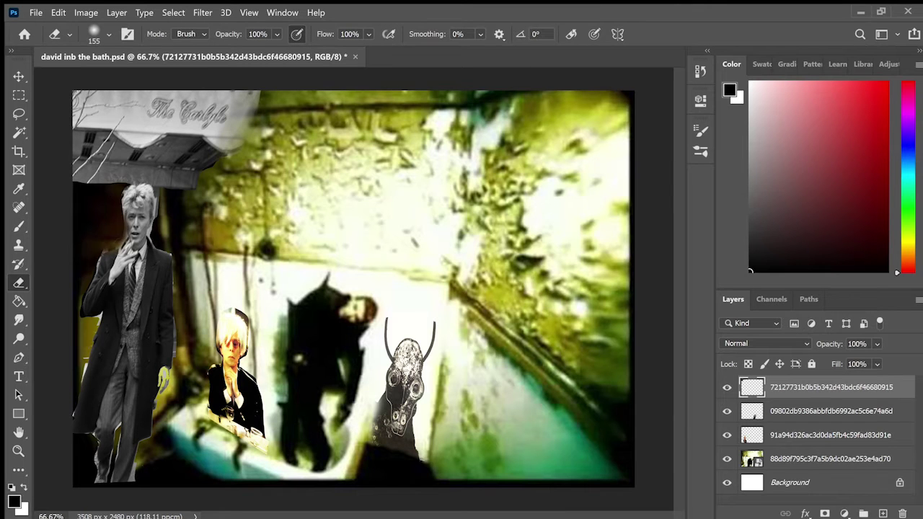
pyautogui.hotkey('shift', 'alt', 'd')
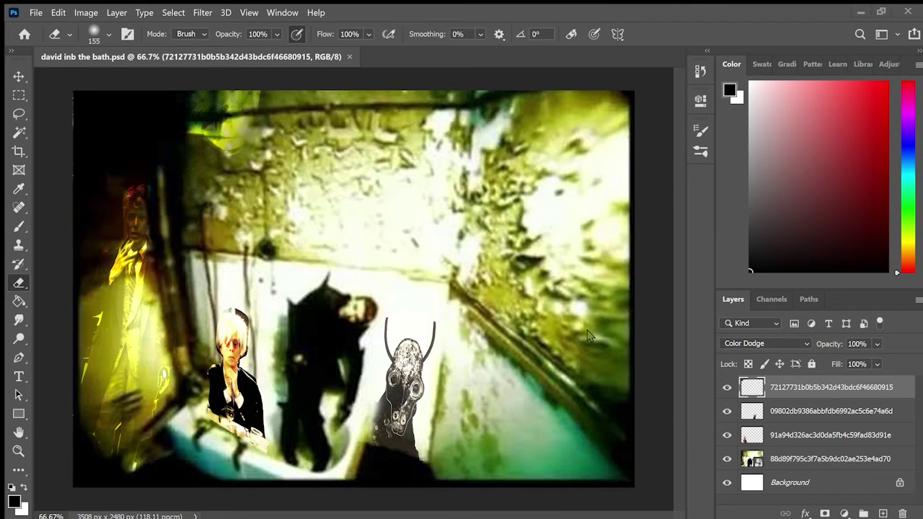
# Step: Paste the portrait, scale it to about 33% on the wall above the tub, and try Linear Dodge (Add)
pyautogui.hotkey('ctrl', 'v')
pyautogui.hotkey('ctrl', 't')
pyautogui.moveTo(473, 423); pyautogui.dragTo(342, 272)
pyautogui.moveTo(243, 154)
pyautogui.mouseDown()
pyautogui.moveTo(291, 149)
pyautogui.moveTo(276, 156)
pyautogui.mouseUp()
pyautogui.press('Return')
pyautogui.press('e')
pyautogui.hotkey('shift', 'alt', 'a')
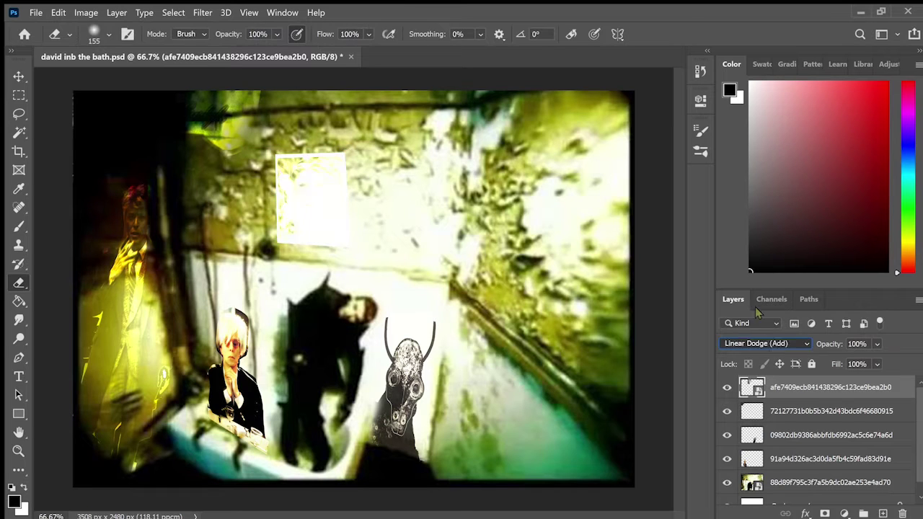
# Step: Move the portrait into the canvas's dark upper-left corner, using Pin Light at 45% opacity
pyautogui.hotkey('ctrl', 't')
pyautogui.moveTo(286, 216); pyautogui.dragTo(150, 118)
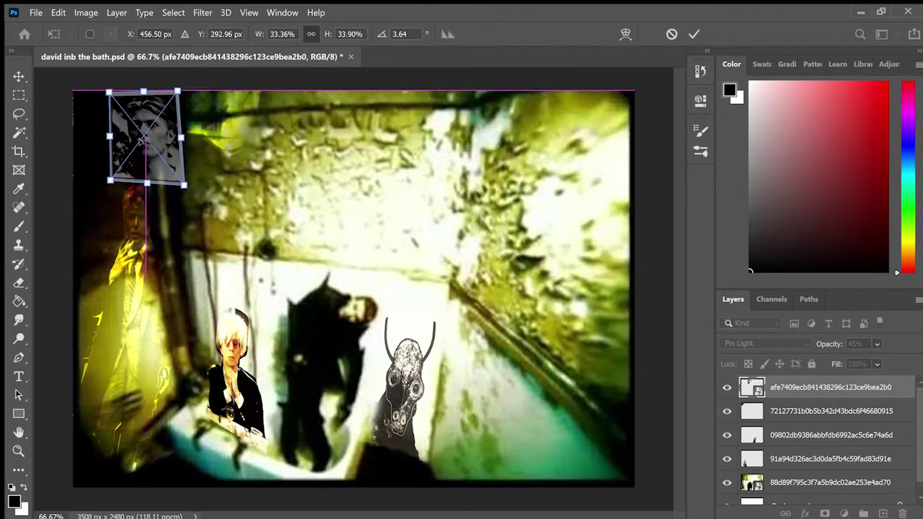
pyautogui.press('Return')
# Step: Duplicate the portrait twice to form a trio of small portraits and save the document
pyautogui.hotkey('ctrl', 'j')
pyautogui.hotkey('ctrl', 'j')
pyautogui.hotkey('ctrl', '-')
pyautogui.hotkey('ctrl', 's')
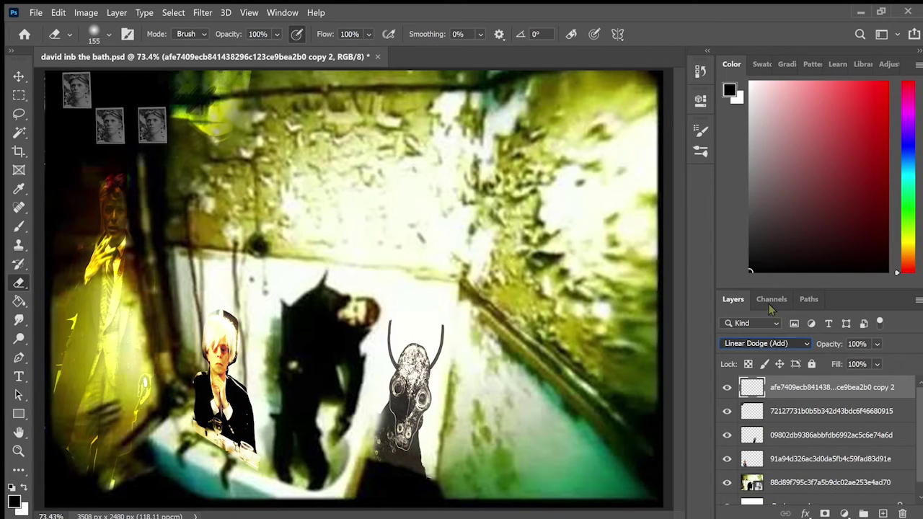
# Step: Change the small portraits' blend mode and shrink them into a stack beside the yellow figure's head
pyautogui.hotkey('shift', 'alt', 'd')
pyautogui.hotkey('ctrl', 't')
pyautogui.moveTo(138, 127); pyautogui.dragTo(223, 175)
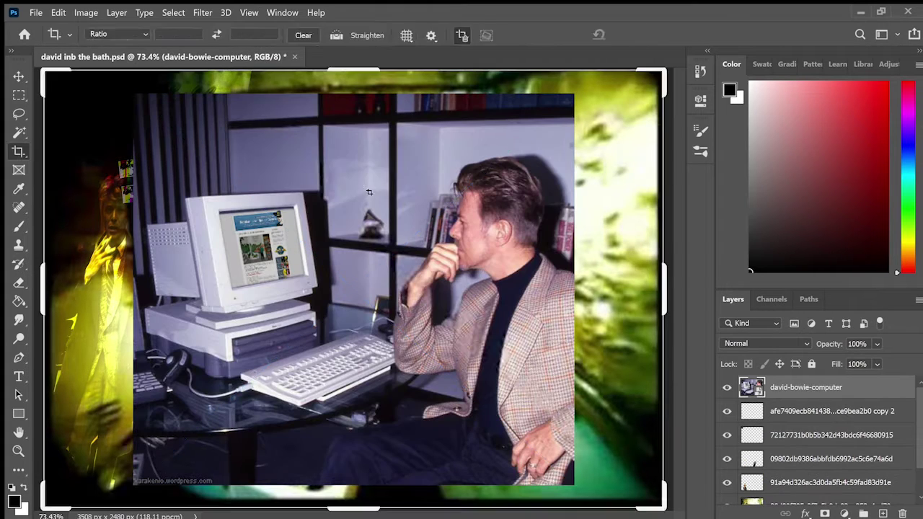
# Step: Select the shelf wall and the area around the computer in the new photo with Magic Wand and Lasso
pyautogui.press('w')
pyautogui.click(361, 180)
pyautogui.press('l')
pyautogui.moveTo(211, 191)
pyautogui.mouseDown()
pyautogui.moveTo(345, 87)
pyautogui.moveTo(303, 183)
pyautogui.mouseUp()
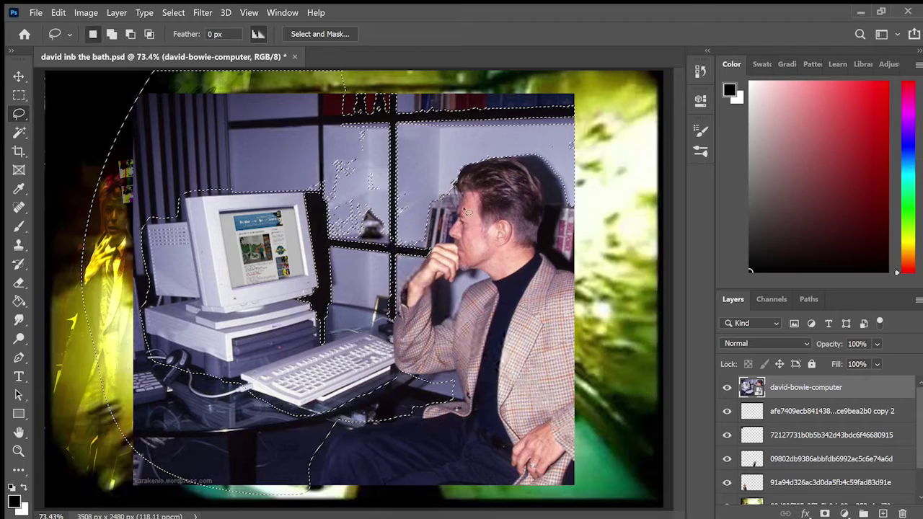
# Step: Extend the Lasso selection across the shelves and around the seated man's head and shoulders
pyautogui.hotkey('ctrl', 'd')
pyautogui.press('x')
pyautogui.moveTo(453, 220)
pyautogui.mouseDown()
pyautogui.moveTo(548, 159)
pyautogui.moveTo(599, 267)
pyautogui.moveTo(137, 145)
pyautogui.moveTo(155, 297)
pyautogui.mouseUp()
pyautogui.hotkey('ctrl', 'shift', 'i')
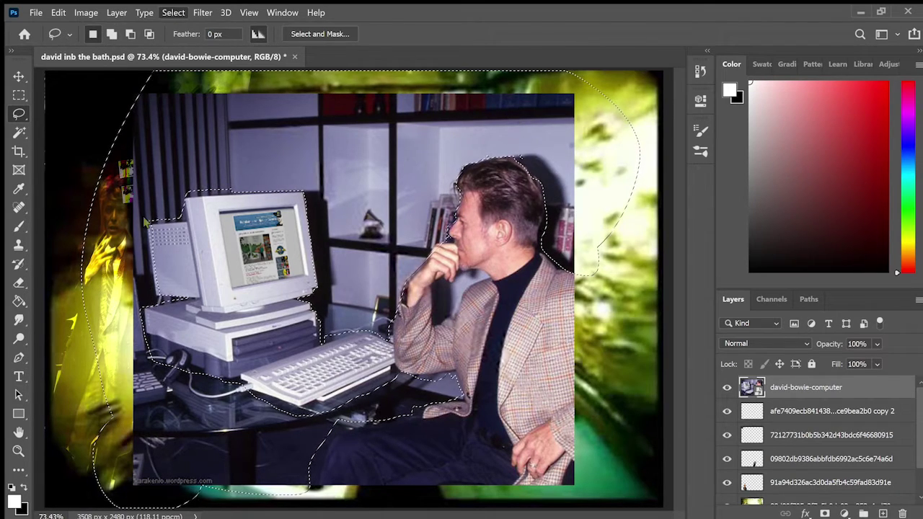
# Step: Clear the selected background around the seated man and computer, and deselect
pyautogui.press('b')
pyautogui.press('x')
pyautogui.hotkey('alt', 'BackSpace')
pyautogui.hotkey('ctrl', 'd')
# Step: Scale the man and computer to about 82% by 71%, rotated -6.54°, in the canvas's lower-right corner
pyautogui.hotkey('ctrl', 't')
pyautogui.moveTo(550, 184)
pyautogui.mouseDown()
pyautogui.moveTo(620, 152)
pyautogui.moveTo(599, 144)
pyautogui.moveTo(662, 127)
pyautogui.moveTo(548, 303)
pyautogui.mouseUp()
pyautogui.hotkey('ctrl', '-')
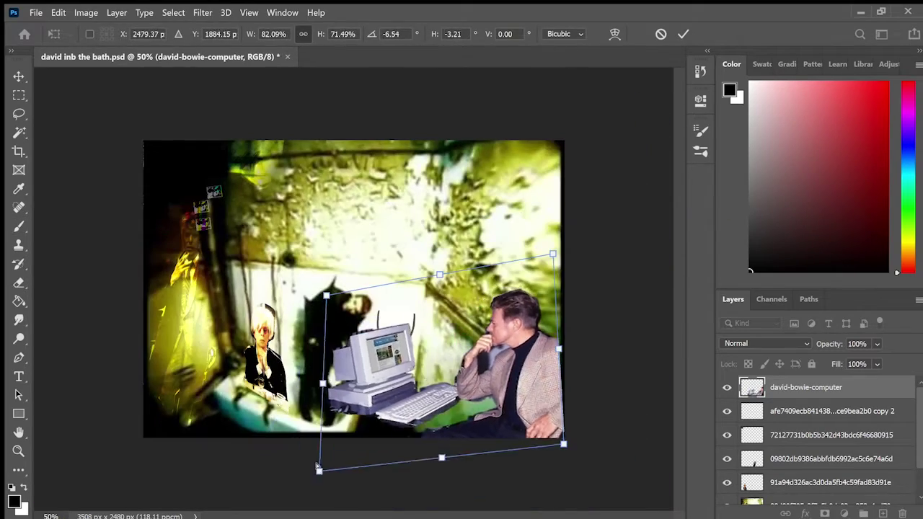
pyautogui.press('Return')
pyautogui.hotkey('ctrl', '+')
# Step: Try blend modes such as Subtract on the man-and-computer layer and settle on Hard Light
pyautogui.scroll(-8, 739, 343)
pyautogui.scroll(-7, 743, 344)
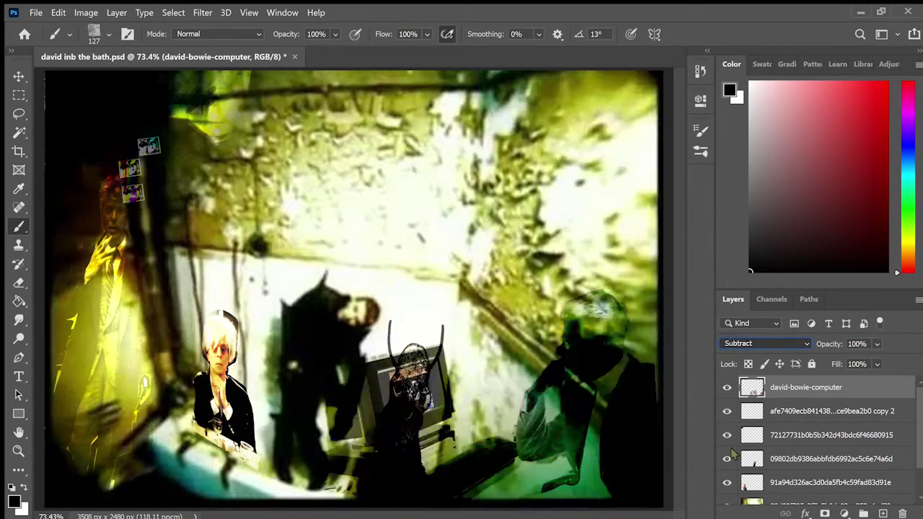
pyautogui.scroll(12, 743, 344)
pyautogui.scroll(-5, 743, 345)
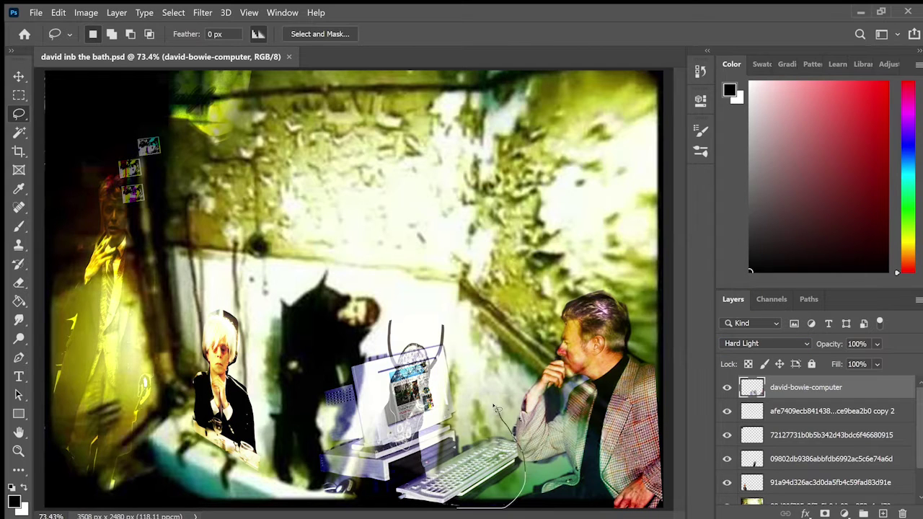
# Step: Shrink the lassoed computer and keyboard and move them away from the seated man, below the skull
pyautogui.hotkey('ctrl', 't')
pyautogui.moveTo(494, 407); pyautogui.dragTo(440, 448)
pyautogui.press('Return')
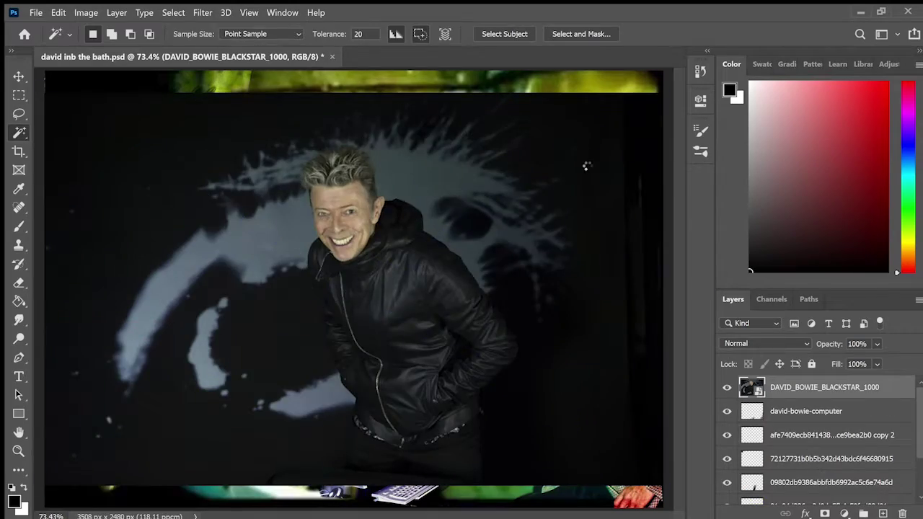
# Step: Remove the dark background from the leather-jacket photo and place the cut-out on the right-hand wall, scaled down to about 51%
pyautogui.click(586, 167)
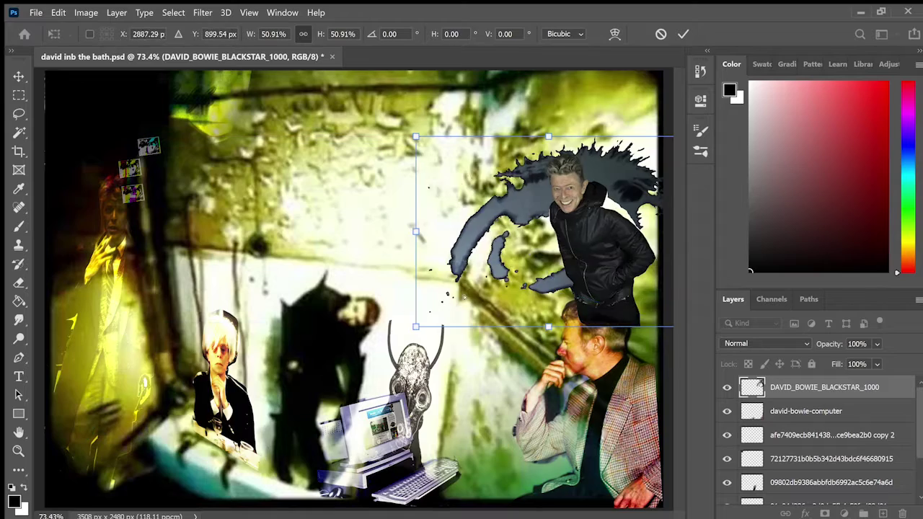
pyautogui.hotkey('ctrl', '-')
pyautogui.hotkey('ctrl', '-')
pyautogui.moveTo(443, 155); pyautogui.dragTo(440, 192)
pyautogui.press('Return')
# Step: Move the leather-jacket figure below the computer layer and cycle through its blend modes to Color Dodge
pyautogui.hotkey('ctrl', '[')
pyautogui.hotkey('shift', '+')
pyautogui.hotkey('shift', '+')
pyautogui.hotkey('shift', '+')
pyautogui.hotkey('shift', '+')
pyautogui.hotkey('shift', '+')
pyautogui.hotkey('shift', '+')
pyautogui.hotkey('shift', '+')
pyautogui.hotkey('shift', '+')
pyautogui.hotkey('shift', '+')
pyautogui.hotkey('shift', '+')
pyautogui.hotkey('shift', '+')
pyautogui.hotkey('shift', '+')
pyautogui.hotkey('shift', '+')
pyautogui.hotkey('shift', '+')
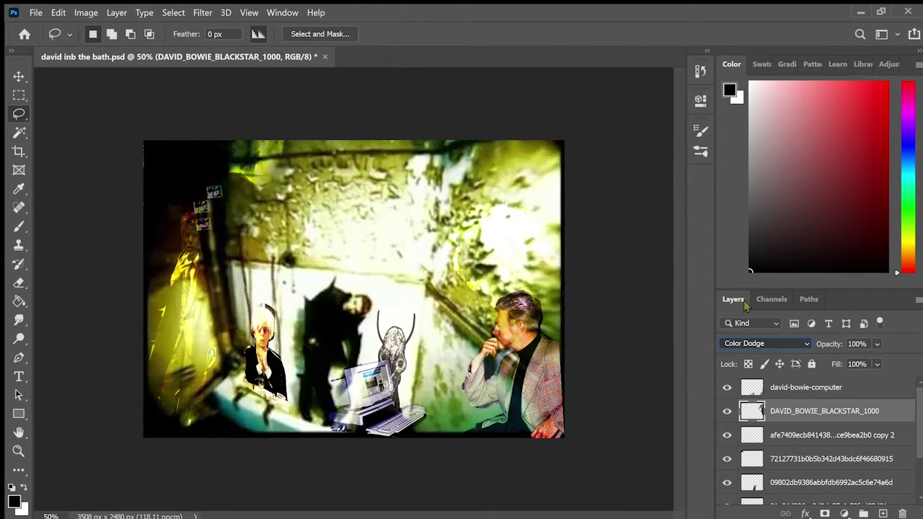
# Step: Compare Linear Dodge (Add) and its neighbouring blend modes on the leather-jacket figure
pyautogui.hotkey('ctrl', '0')
pyautogui.hotkey('shift', '+')
pyautogui.hotkey('shift', '+')
pyautogui.hotkey('shift', '-')
pyautogui.hotkey('shift', '-')
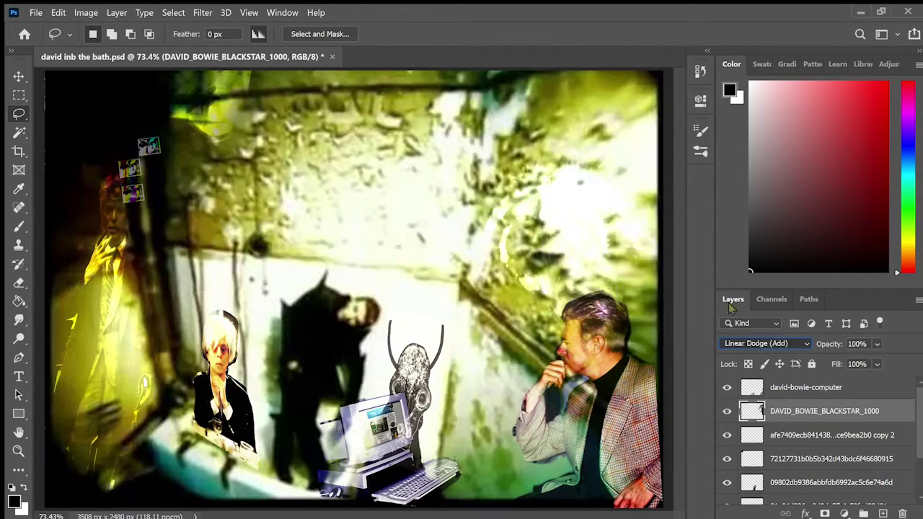
pyautogui.hotkey('shift', '-')
pyautogui.hotkey('shift', '+')
# Step: Set the leather-jacket figure to Pin Light and distort it with Free Transform above the seated man
pyautogui.hotkey('ctrl', 't')
pyautogui.hotkey('shift', '+')
pyautogui.moveTo(505, 173); pyautogui.dragTo(485, 160)
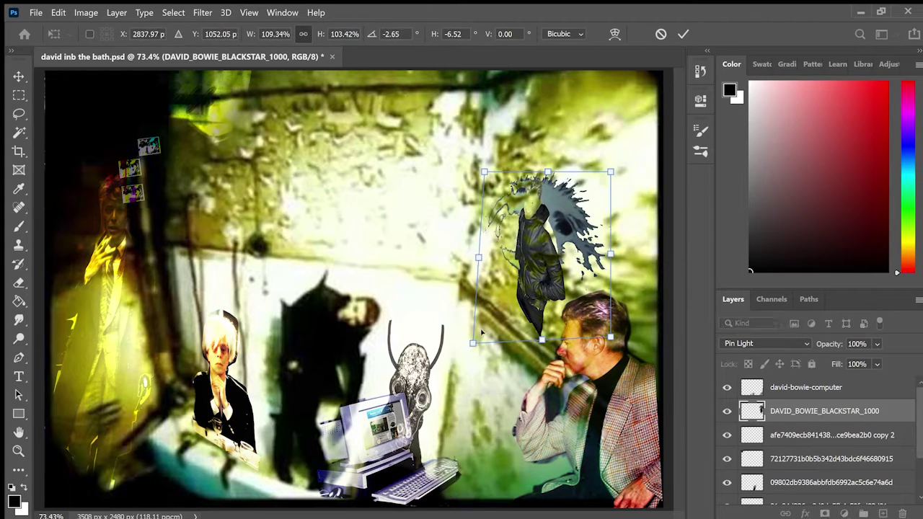
pyautogui.press('Escape')
# Step: Return the leather-jacket figure's layer to Normal mode and add a white Inner Glow
pyautogui.press('e')
pyautogui.hotkey('shift', 'alt', 'n')
pyautogui.press('h')
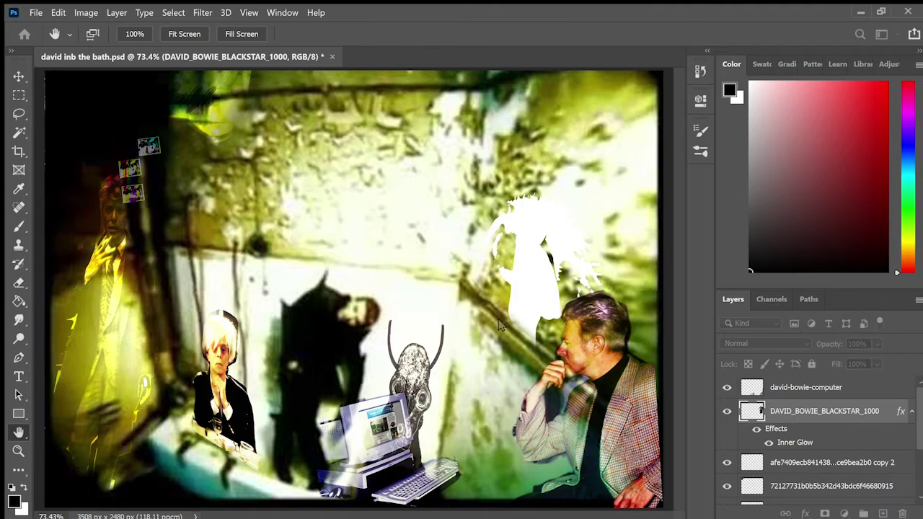
pyautogui.press('e')
# Step: Cycle the glowing figure's blend modes to Color Burn
pyautogui.hotkey('shift', '+')
pyautogui.hotkey('shift', '+')
pyautogui.hotkey('shift', '+')
pyautogui.hotkey('shift', '+')
pyautogui.hotkey('shift', '+')
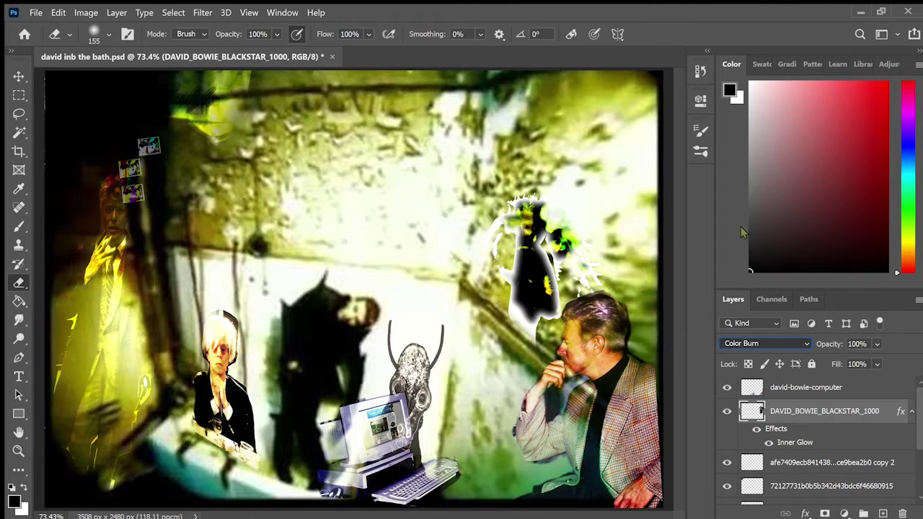
# Step: Place the star image on a new layer over the bending man, scaled to about 56%
pyautogui.hotkey('ctrl', 'shift', 'alt', 'n')
pyautogui.moveTo(345, 134); pyautogui.dragTo(339, 151)
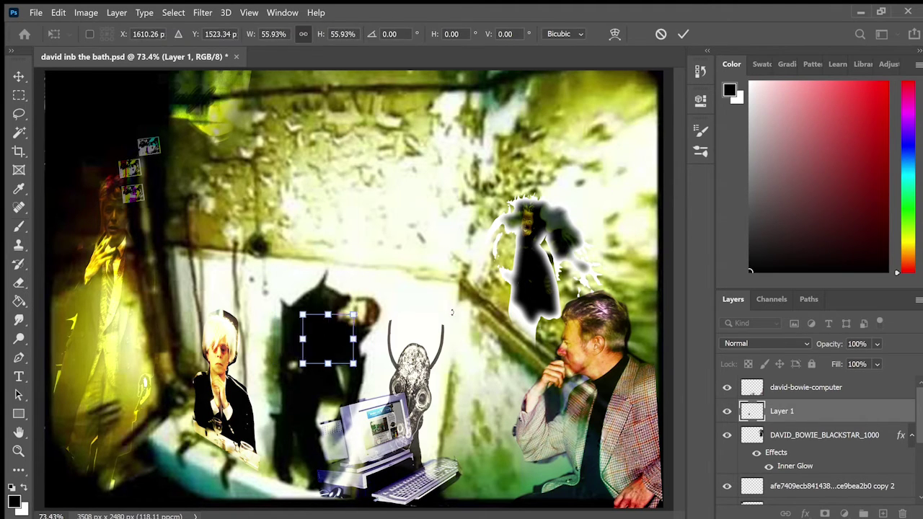
pyautogui.press('Return')
# Step: Set the star layer's blend mode to Divide
pyautogui.hotkey('shift', '-')
pyautogui.hotkey('shift', '-')
pyautogui.hotkey('shift', '-')
pyautogui.hotkey('shift', '-')
pyautogui.hotkey('shift', '-')
# Step: Shrink the star on the bending man's chest and bring it above the computer layer
pyautogui.hotkey('ctrl', 't')
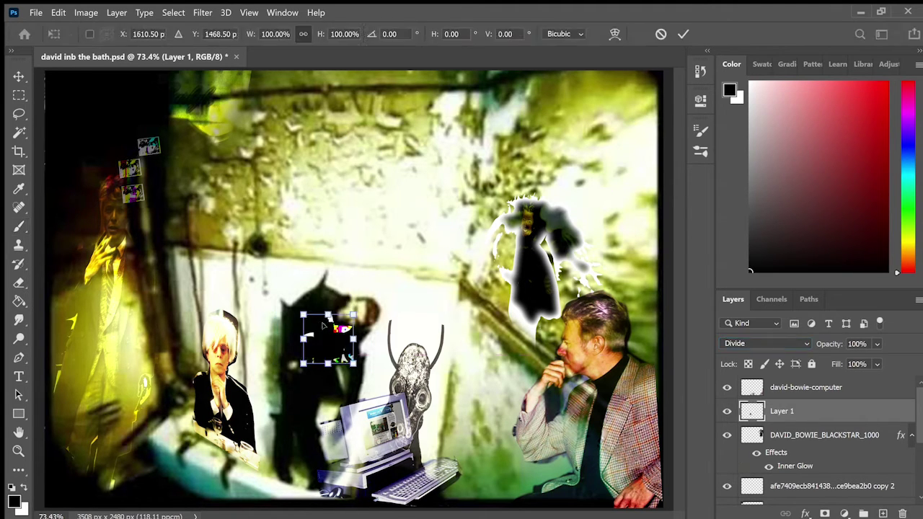
pyautogui.hotkey('ctrl', ']')
# Step: Duplicate the star and place an enlarged, tilted copy over the yellow figure
pyautogui.hotkey('ctrl', 'alt', 't')
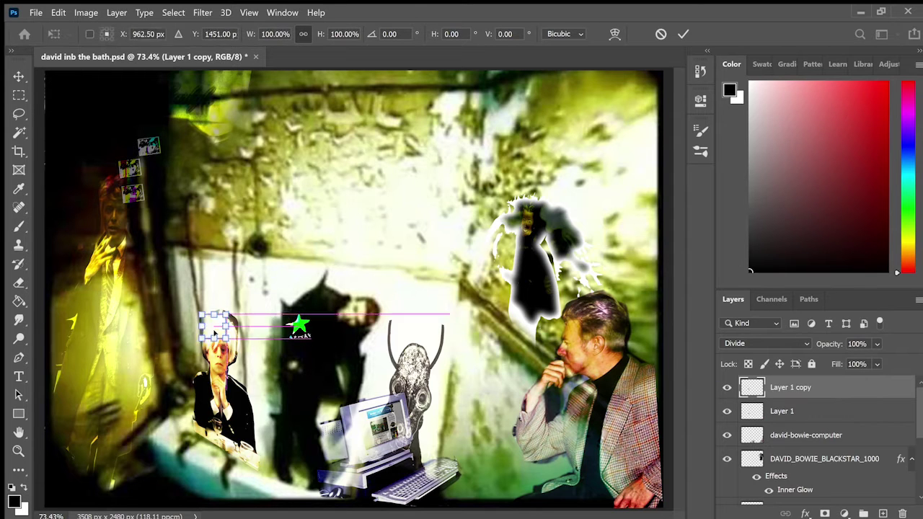
pyautogui.moveTo(299, 326)
pyautogui.mouseDown()
pyautogui.moveTo(154, 423)
pyautogui.moveTo(82, 351)
pyautogui.mouseUp()
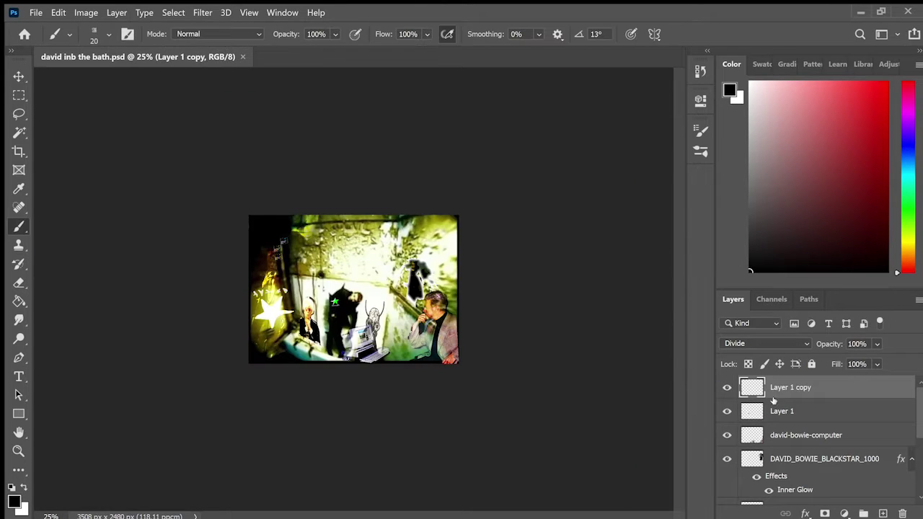
# Step: Set the opacity of the small star on the bending man to 35%
pyautogui.click(779, 409)
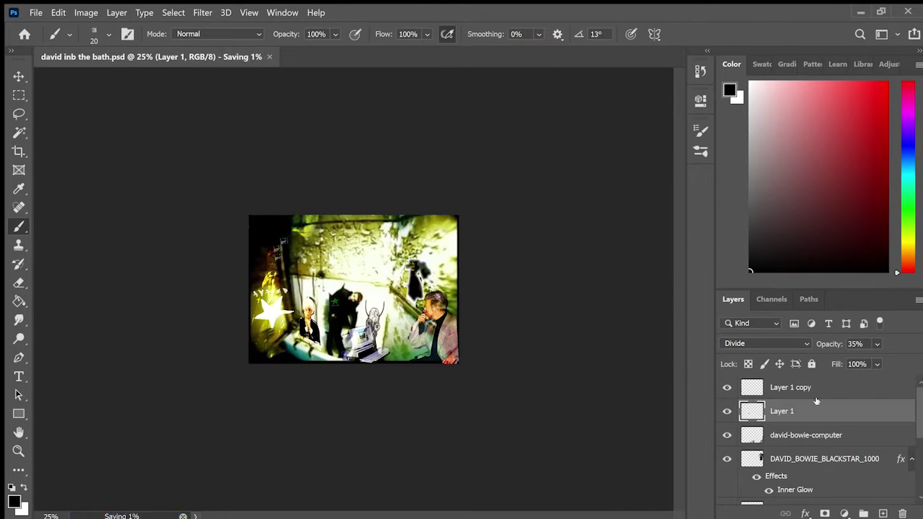
pyautogui.hotkey('ctrl', '0')
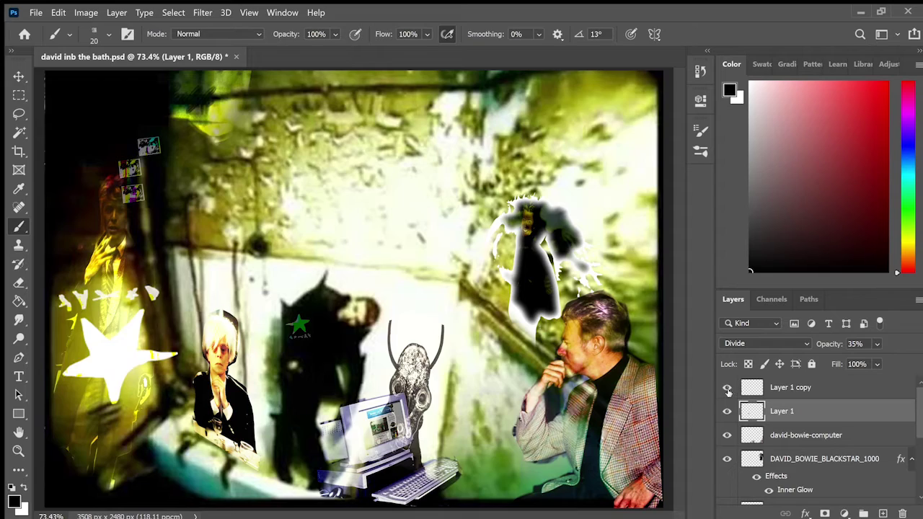
# Step: Save the document and change the blend mode of the enlarged star copy
pyautogui.hotkey('ctrl', '-')
pyautogui.hotkey('ctrl', '-')
pyautogui.hotkey('ctrl', '-')
pyautogui.hotkey('ctrl', '-')
pyautogui.hotkey('ctrl', '-')
pyautogui.hotkey('ctrl', '-')
pyautogui.hotkey('ctrl', 's')
pyautogui.click(786, 388)
pyautogui.hotkey('ctrl', '0')
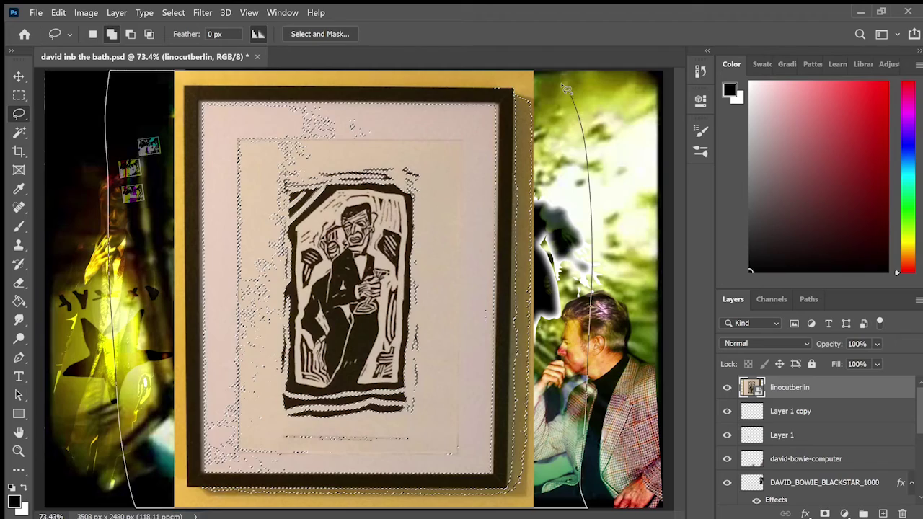
# Step: Select the frame, mount and wall around the linocut print with Lasso and Magic Wand and remove them
pyautogui.moveTo(539, 73); pyautogui.dragTo(631, 71)
pyautogui.press('w')
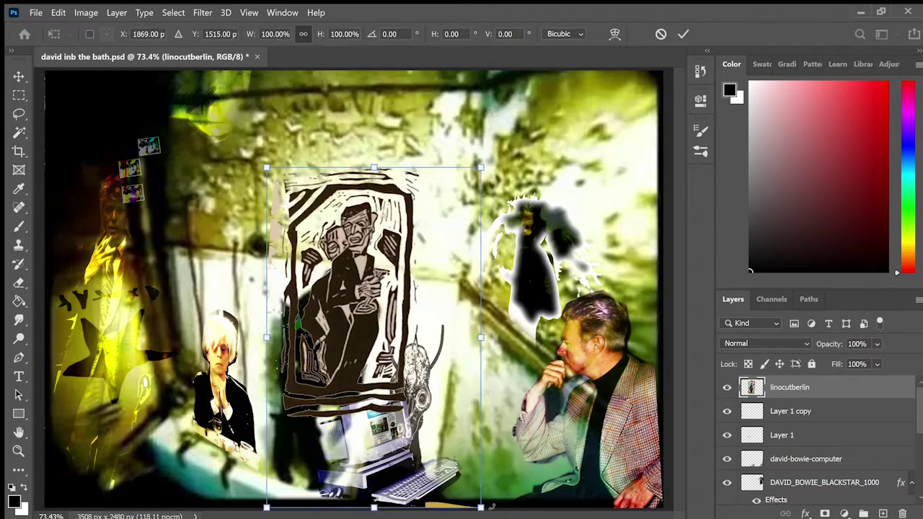
# Step: Shrink the linocut print and place it on the wall above the bending man
pyautogui.moveTo(415, 498); pyautogui.dragTo(353, 278)
pyautogui.press('Return')
pyautogui.press('b')
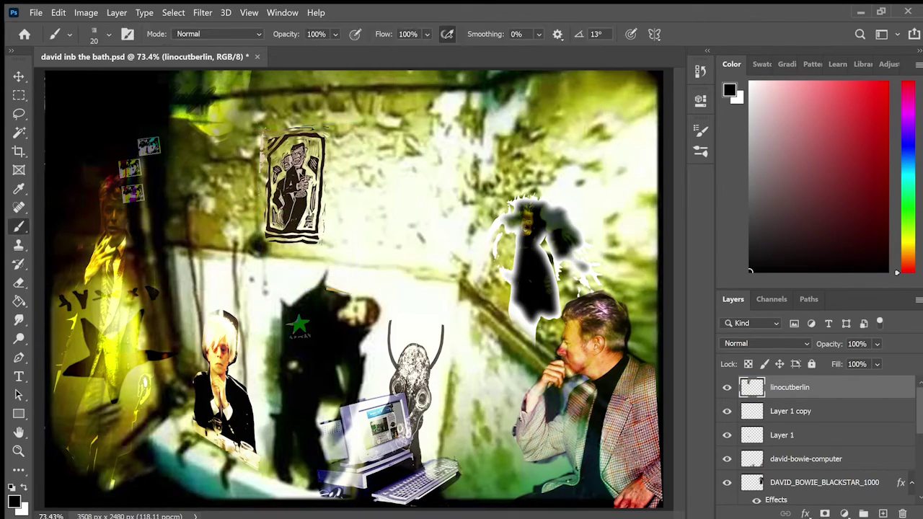
# Step: Duplicate the linocut print and set the copy's blend mode to Overlay
pyautogui.hotkey('alt', 'shift', 'd')
pyautogui.hotkey('ctrl', 'j')
pyautogui.hotkey('alt', 'shift', 'o')
# Step: Skew and stretch the linocut copy to follow the wall's perspective beside the first print, and save the document
pyautogui.hotkey('ctrl', 't')
pyautogui.moveTo(288, 180); pyautogui.dragTo(288, 187)
pyautogui.hotkey('ctrl', 'r')
pyautogui.moveTo(339, 297); pyautogui.dragTo(339, 315)
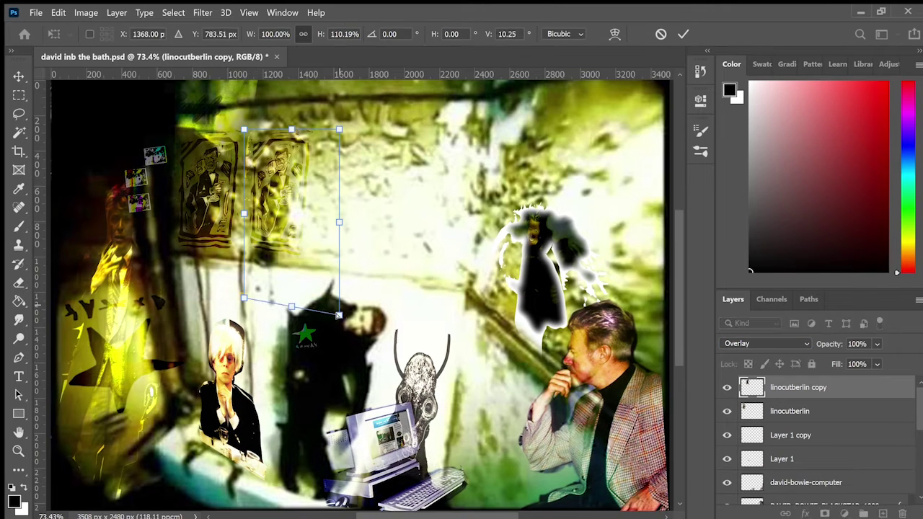
pyautogui.press('Return')
pyautogui.hotkey('ctrl', 'r')
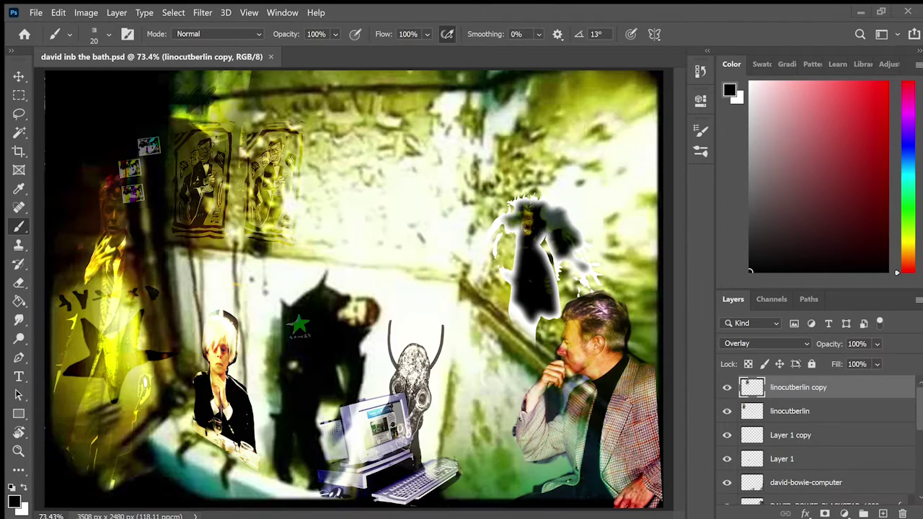
# Step: Add the photo of the man with a camera, copy his lassoed hands and camera to a new layer, and hide the source photo
pyautogui.hotkey('ctrl', 'v')
pyautogui.press('l')
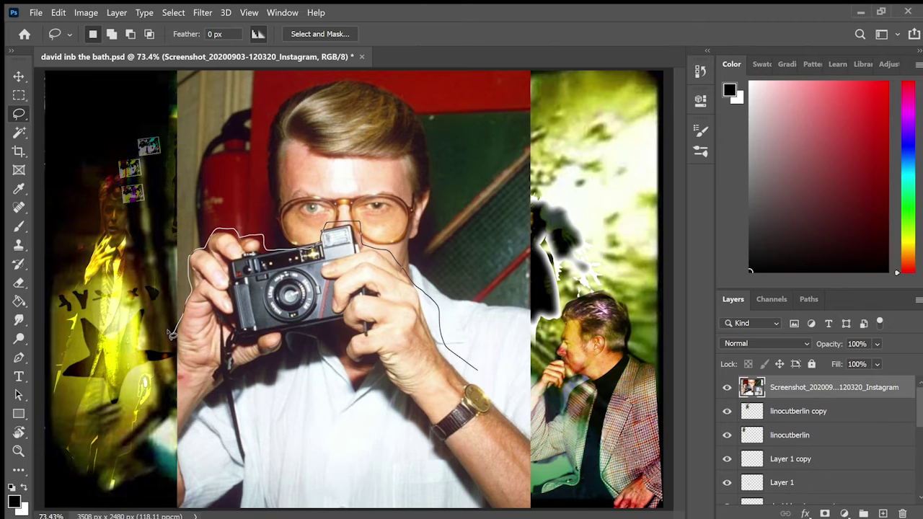
pyautogui.hotkey('ctrl', 'j')
pyautogui.click(727, 412)
pyautogui.press('e')
# Step: Scale the hands-and-camera cutout to about 50% and place it on the upper middle of the wall
pyautogui.hotkey('ctrl', 't')
pyautogui.moveTo(548, 159); pyautogui.dragTo(377, 306)
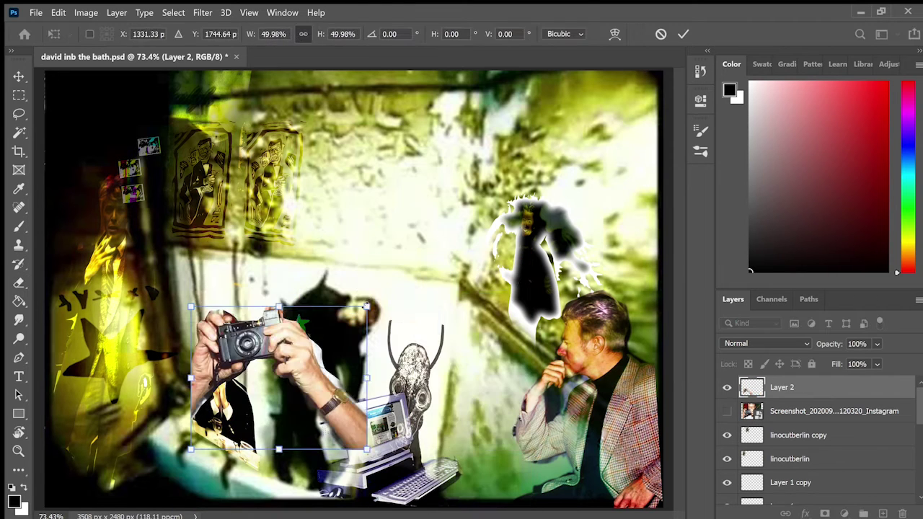
pyautogui.moveTo(285, 377); pyautogui.dragTo(382, 151)
pyautogui.press('Return')
# Step: Set the blend mode of the hands-and-camera cutout to Linear Dodge (Add)
pyautogui.press('i')
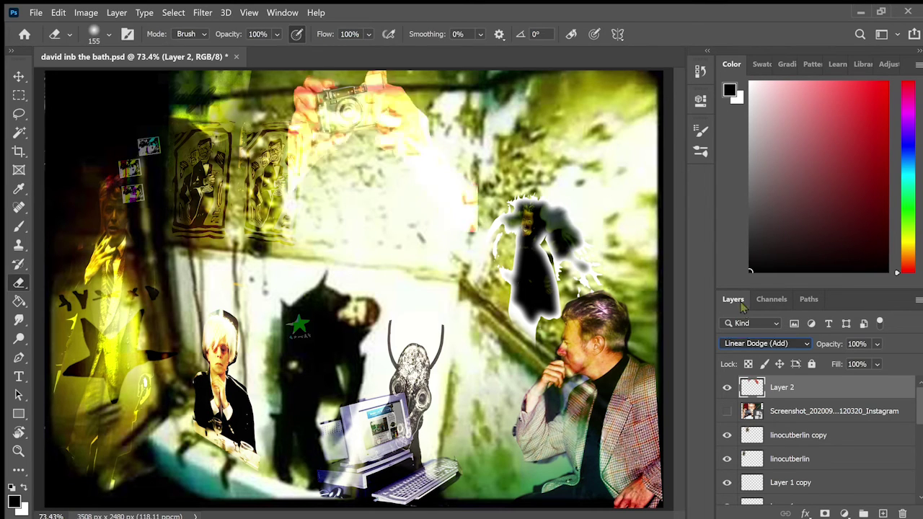
pyautogui.scroll(-2, 764, 344)
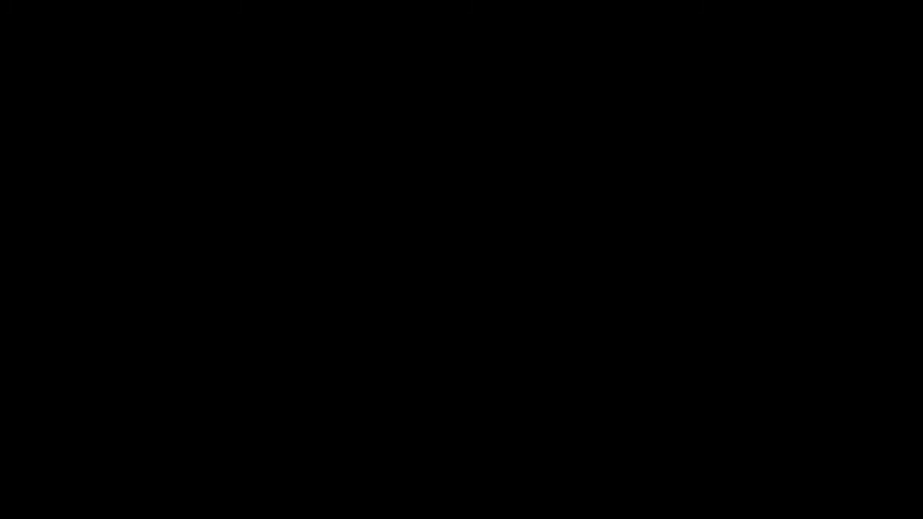